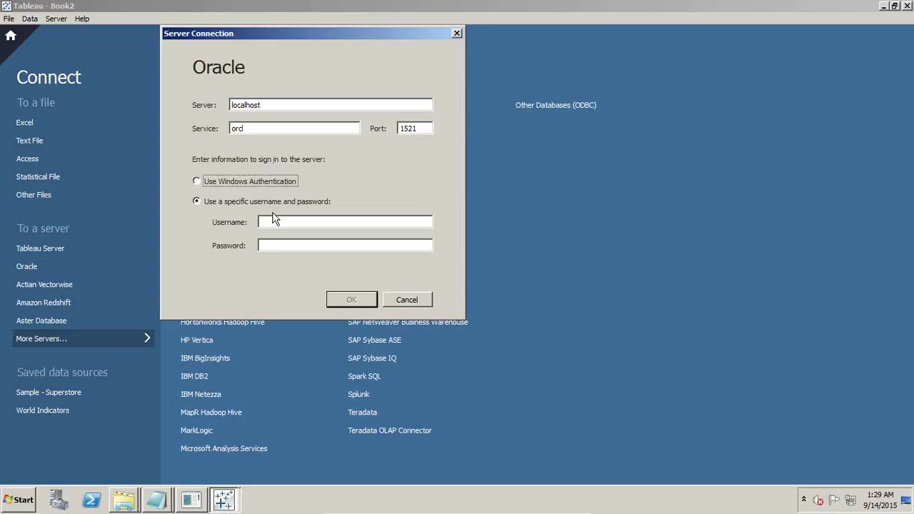
# Sign in to the Oracle server with the username HrModel and the account password
pyautogui.click(273, 220)
pyautogui.write('s')
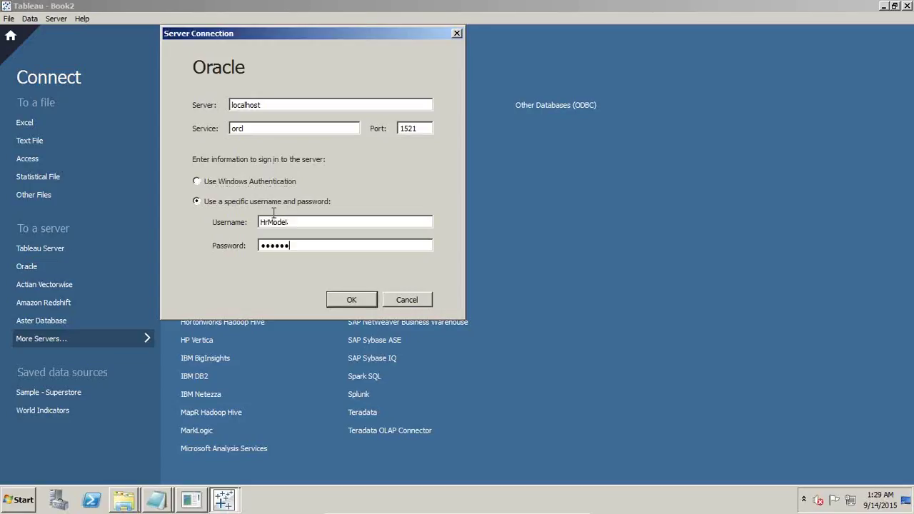
pyautogui.click(350, 300)
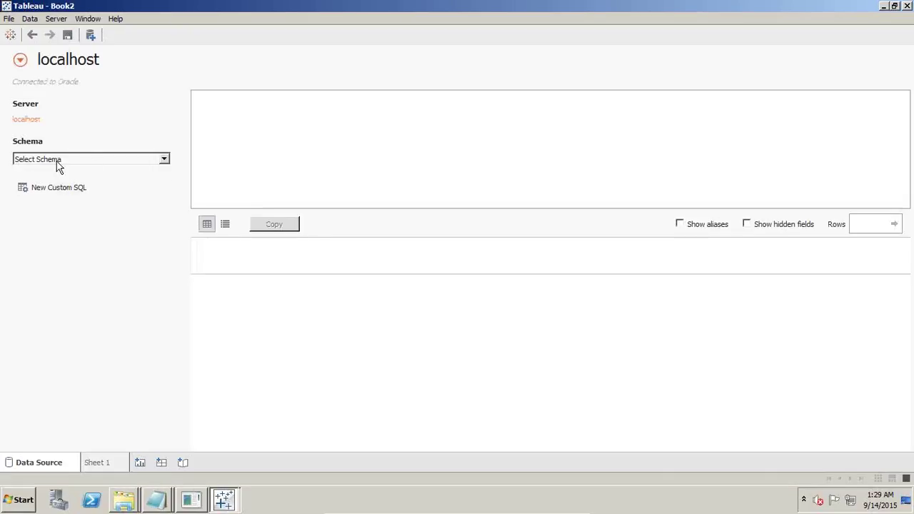
# Search for schemas starting with HR, select HRMODEL, and load all of its tables
pyautogui.click(57, 158)
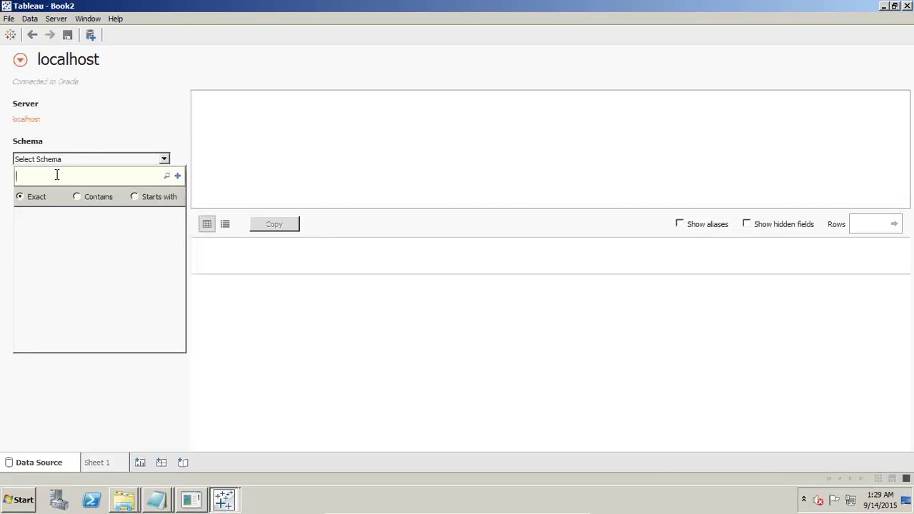
pyautogui.click(135, 197)
pyautogui.click(167, 176)
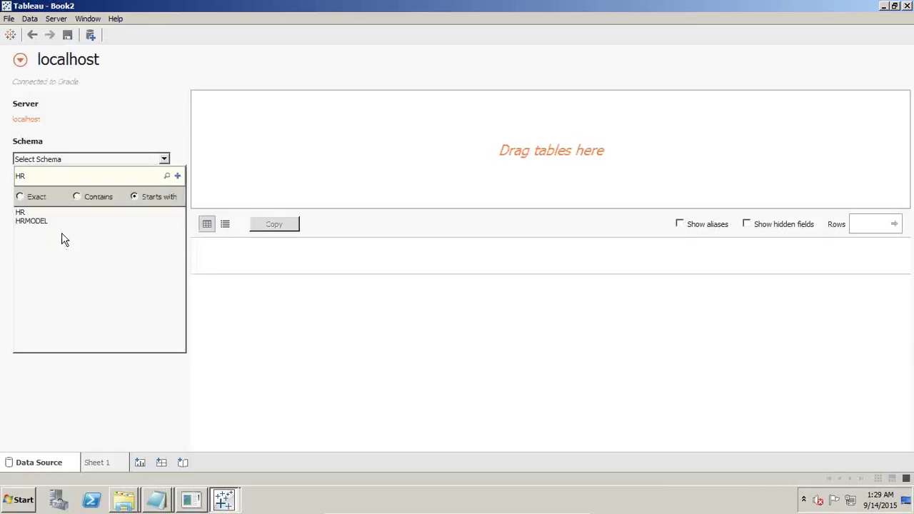
pyautogui.click(36, 222)
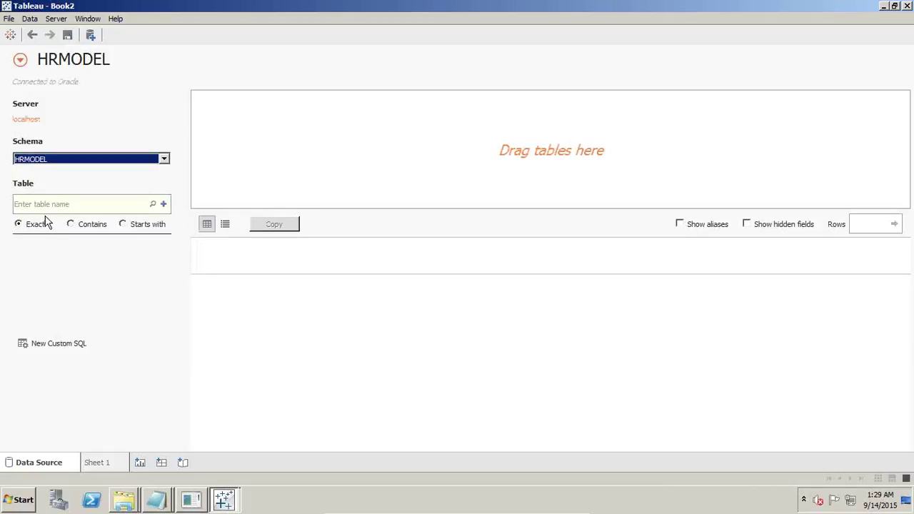
pyautogui.click(152, 204)
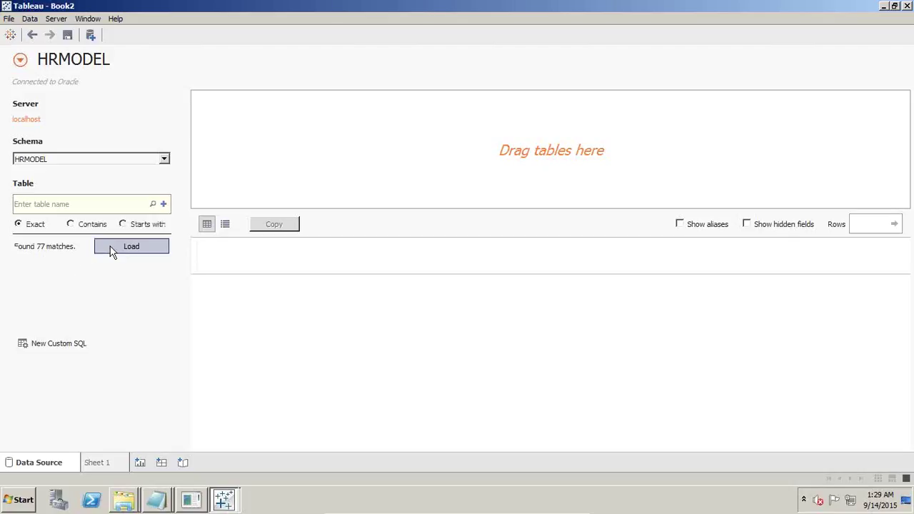
pyautogui.click(118, 247)
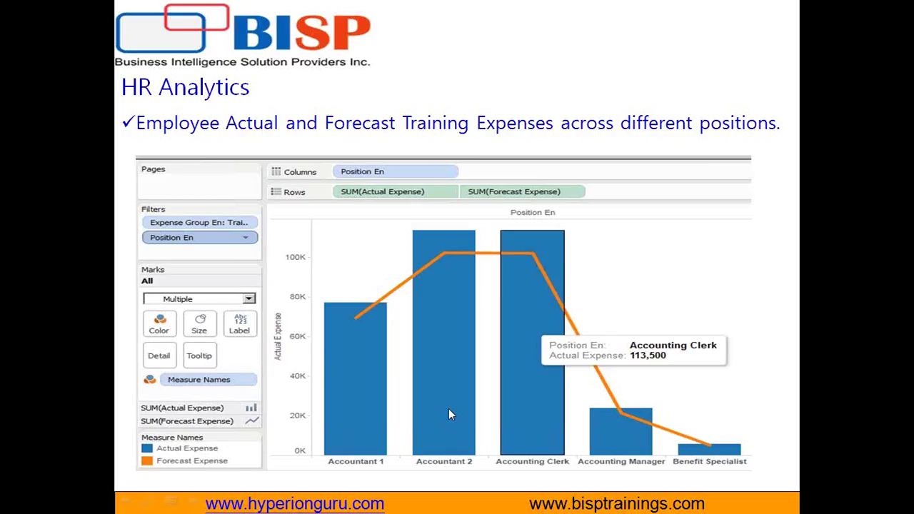
# Examine the Employee Expense (Actual and Forecast) Model diagram in the presentation, and switch back to Tableau
pyautogui.click(258, 250)
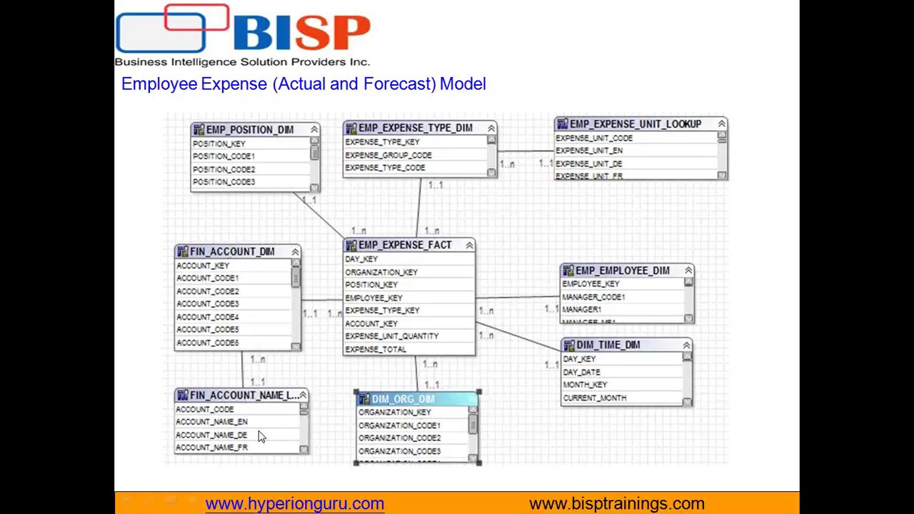
pyautogui.press('Escape')
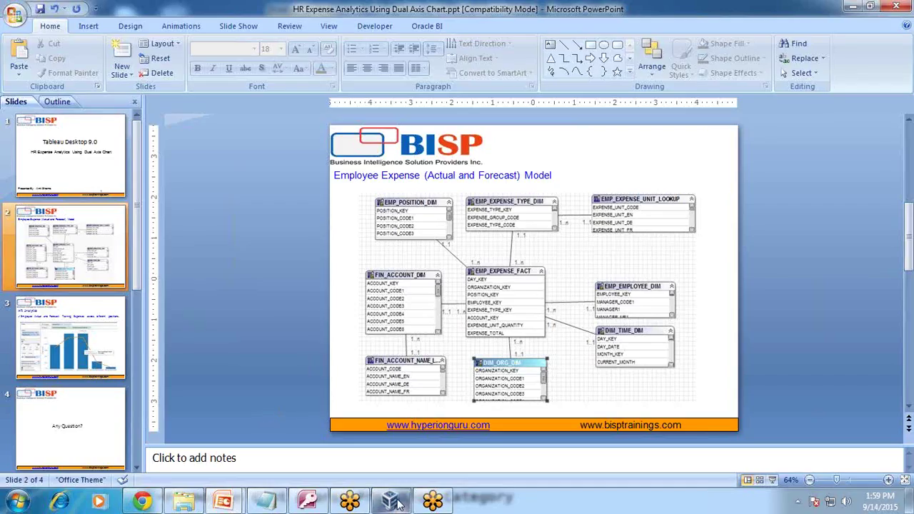
pyautogui.click(397, 503)
# Build the data source from EMP_EXPENSE_FACT joined with EMP_EMPLOYEE_DIM, EMP_POSITION_DIM, EMP_POSITION_LOOKUP and EMP_EXPENSE_TYPE_DIM
pyautogui.scroll(-1, 138, 338)
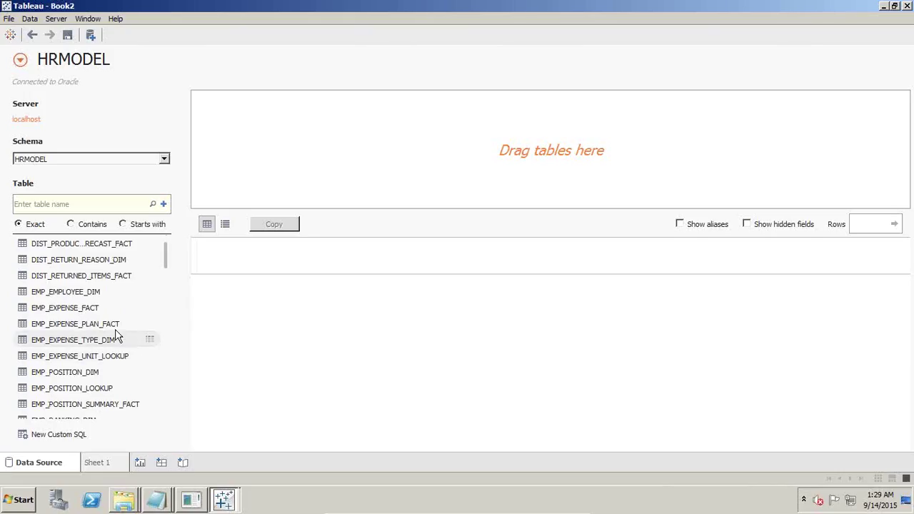
pyautogui.moveTo(71, 309); pyautogui.dragTo(457, 159)
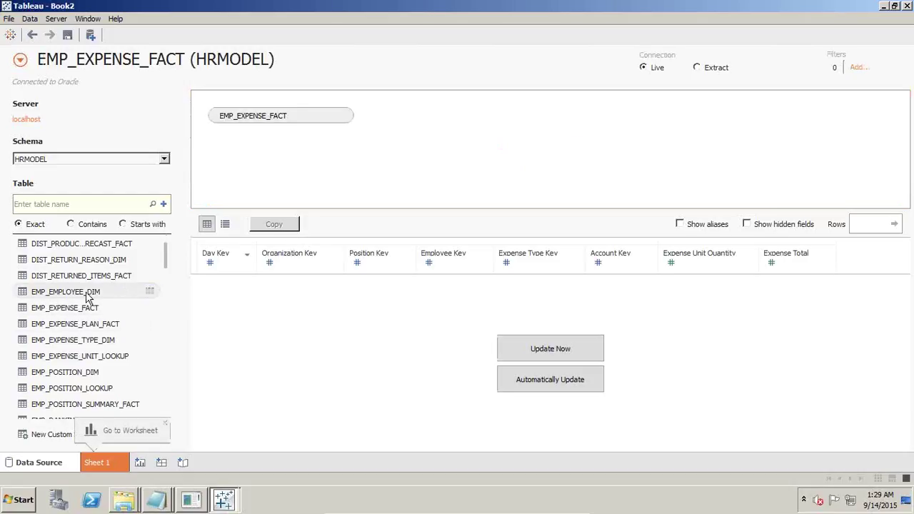
pyautogui.moveTo(84, 299); pyautogui.dragTo(471, 151)
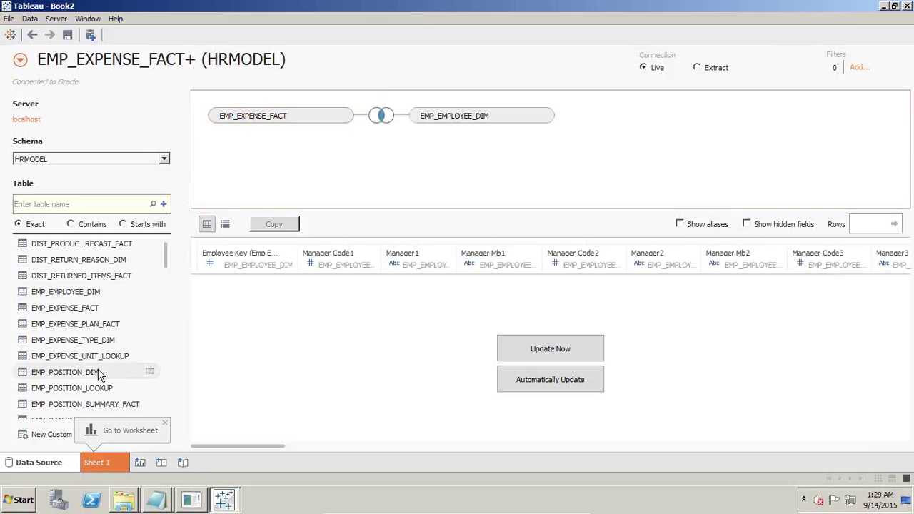
pyautogui.moveTo(64, 371); pyautogui.dragTo(503, 169)
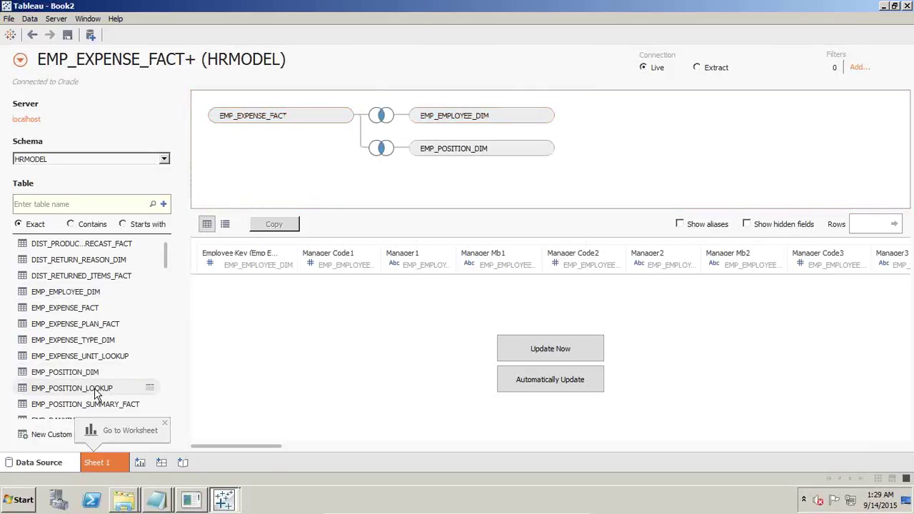
pyautogui.moveTo(98, 388); pyautogui.dragTo(336, 276)
pyautogui.moveTo(408, 277); pyautogui.dragTo(504, 210)
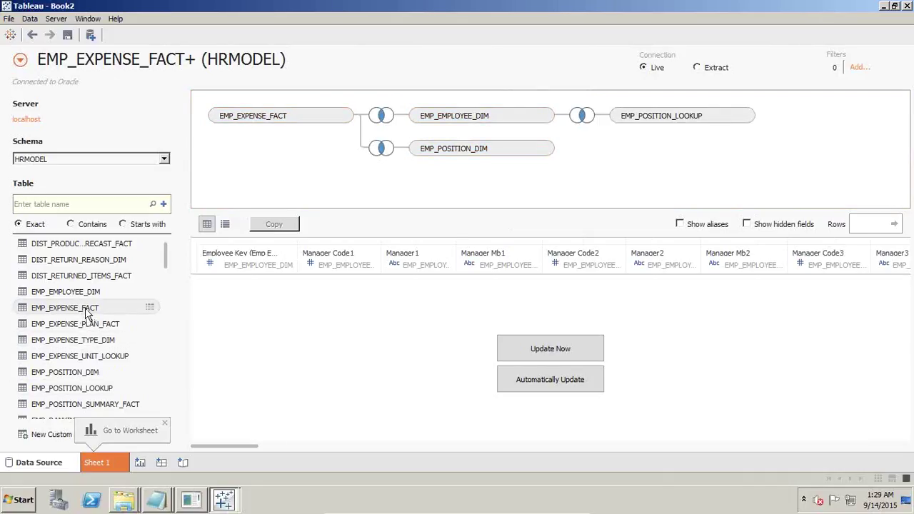
pyautogui.moveTo(84, 341); pyautogui.dragTo(901, 29)
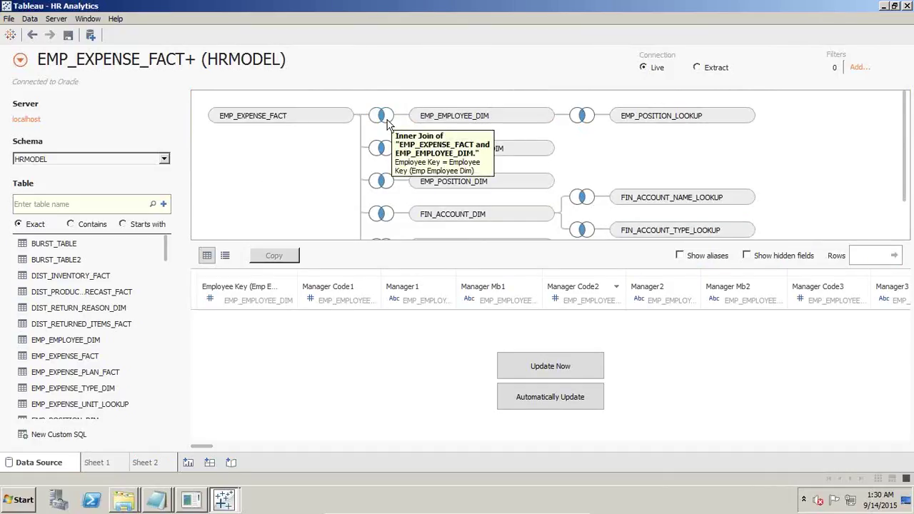
# Create a new worksheet and place Expense Group En from EMP_EXPENSE_TYPE_DIM on Rows
pyautogui.click(188, 464)
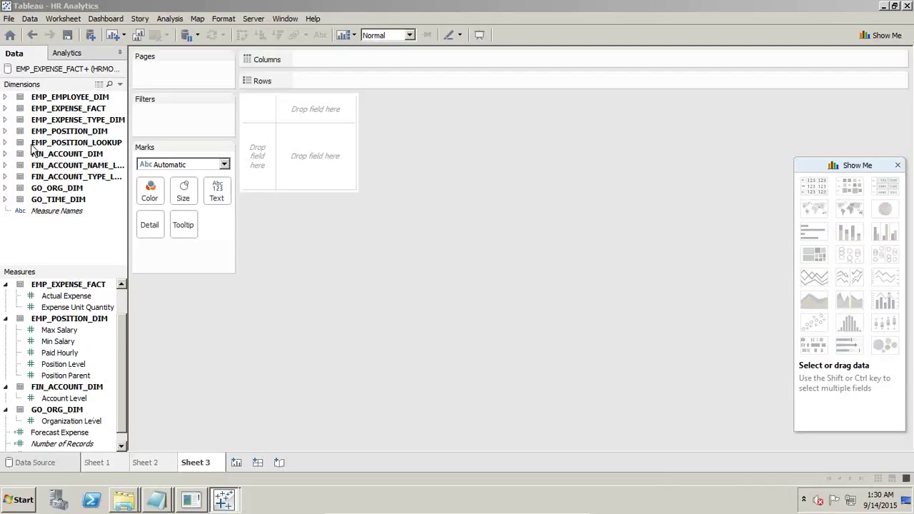
pyautogui.click(5, 108)
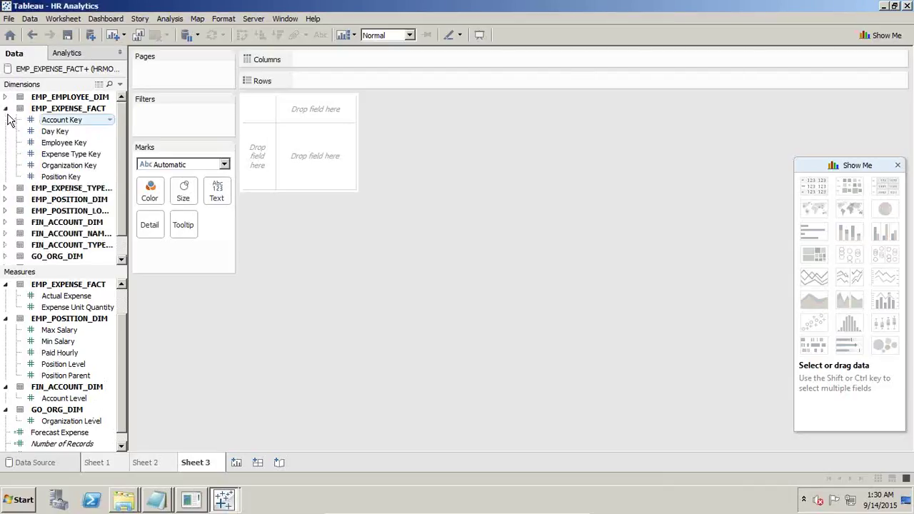
pyautogui.click(6, 109)
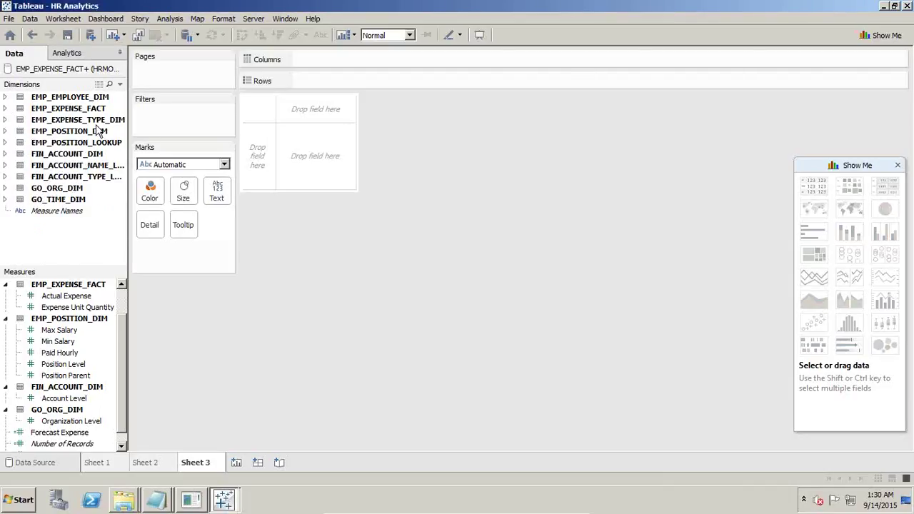
pyautogui.click(6, 120)
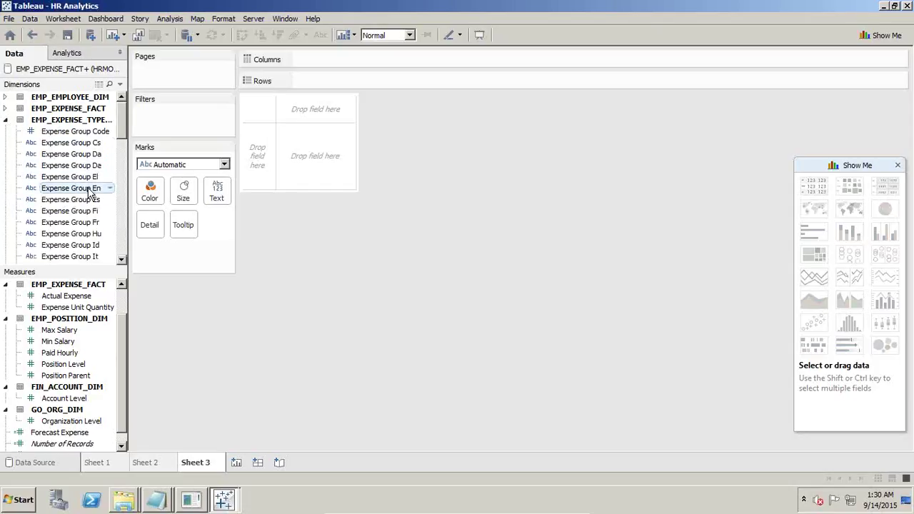
pyautogui.moveTo(90, 188); pyautogui.dragTo(320, 83)
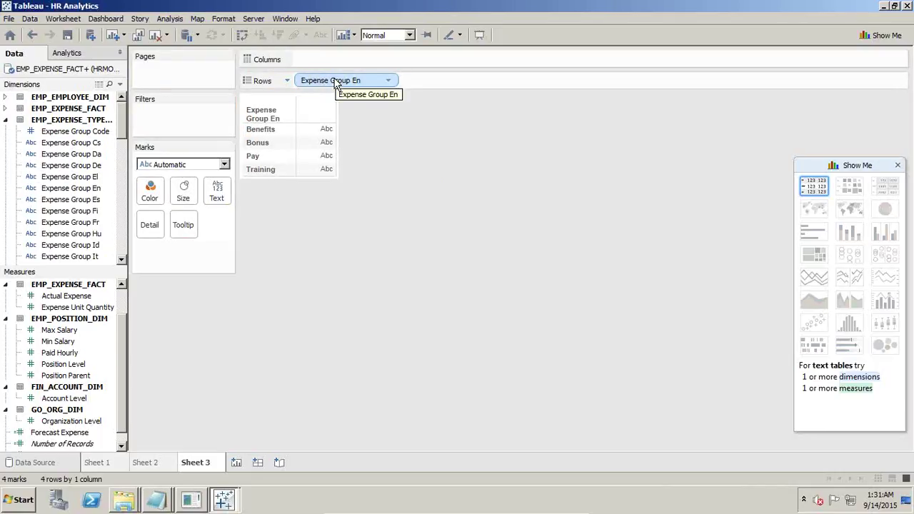
# Filter the worksheet by Expense Group En to Training only, and remove that field from Rows
pyautogui.moveTo(336, 83); pyautogui.dragTo(174, 114)
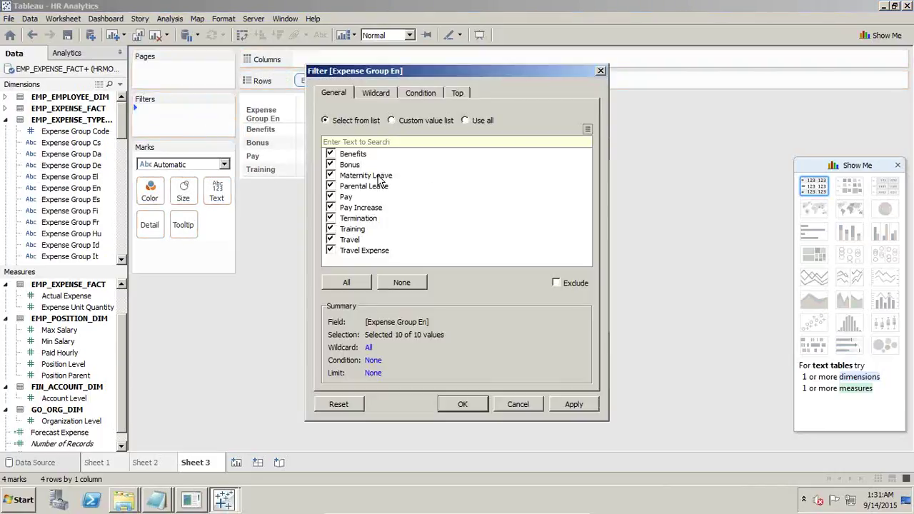
pyautogui.click(395, 283)
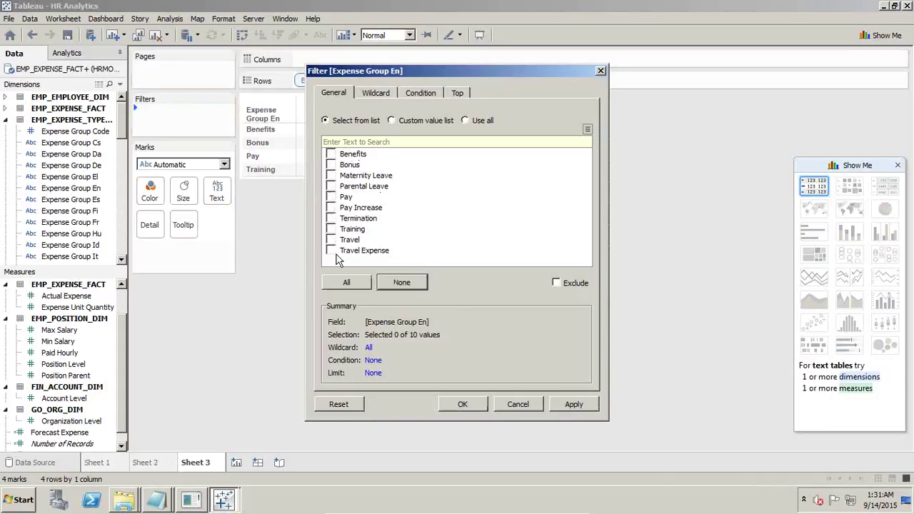
pyautogui.click(331, 230)
pyautogui.click(454, 406)
pyautogui.moveTo(330, 95); pyautogui.dragTo(314, 229)
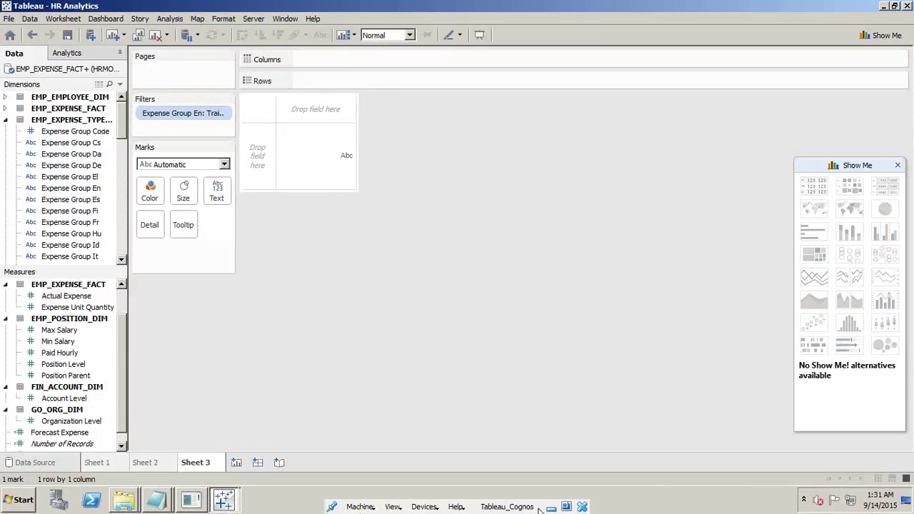
# Switch to PowerPoint, examine the HR Analytics slide with the target chart full screen, and return to Tableau
pyautogui.click(550, 507)
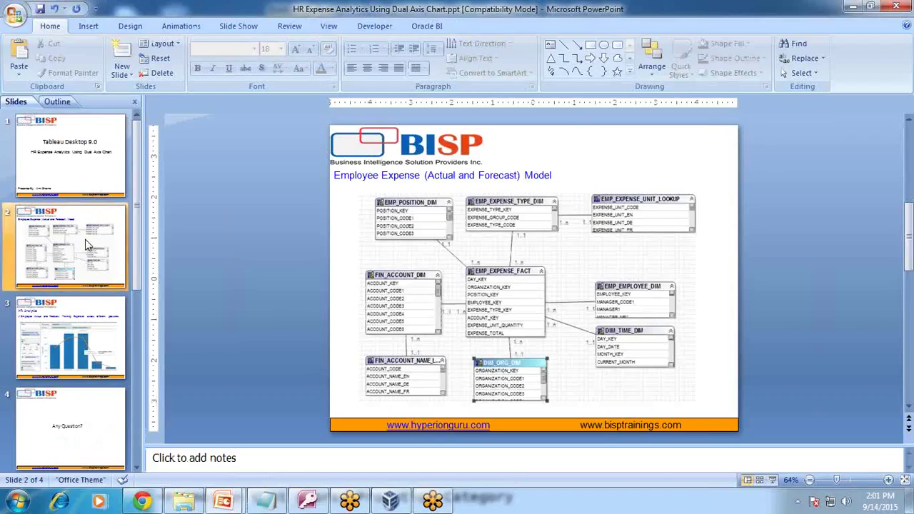
pyautogui.click(77, 333)
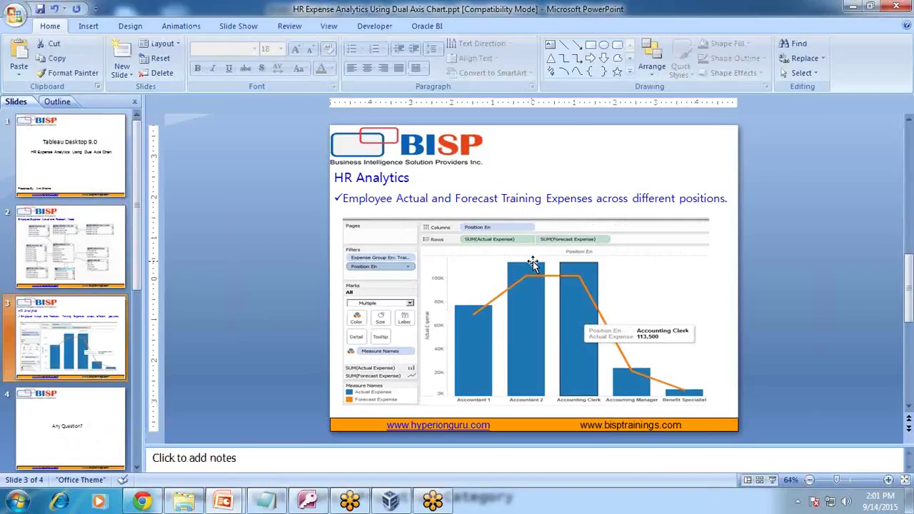
pyautogui.hotkey('shift', 'F5')
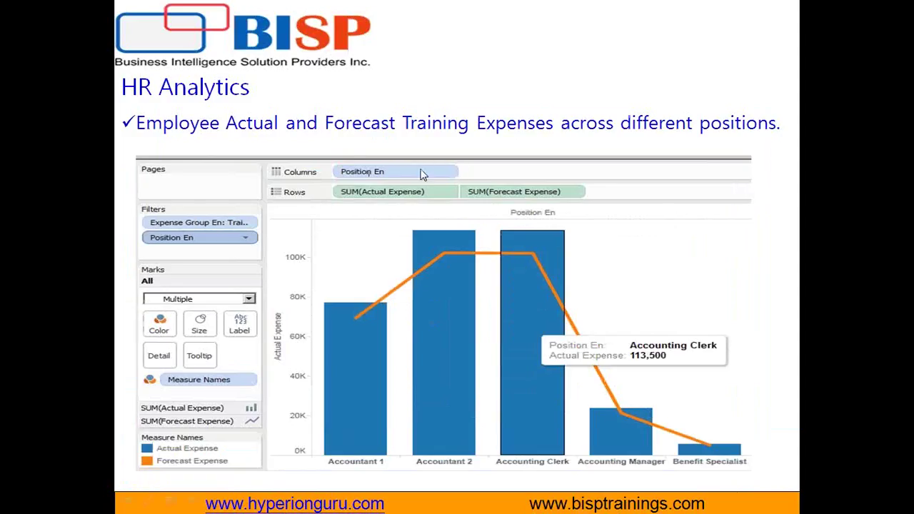
pyautogui.press('Escape')
pyautogui.click(393, 503)
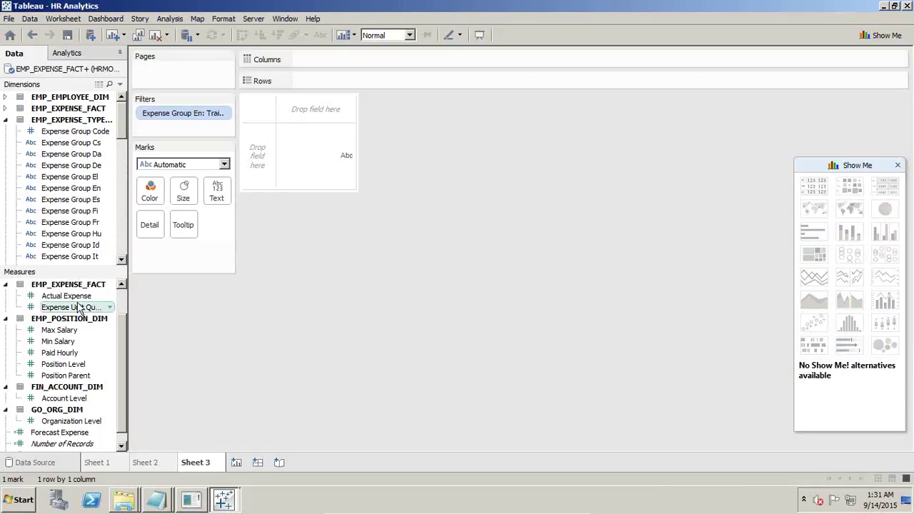
# Plot Actual Expense and Forecast Expense as a dual-axis chart with Position En from EMP_POSITION_LOOKUP on Columns
pyautogui.moveTo(86, 296); pyautogui.dragTo(349, 81)
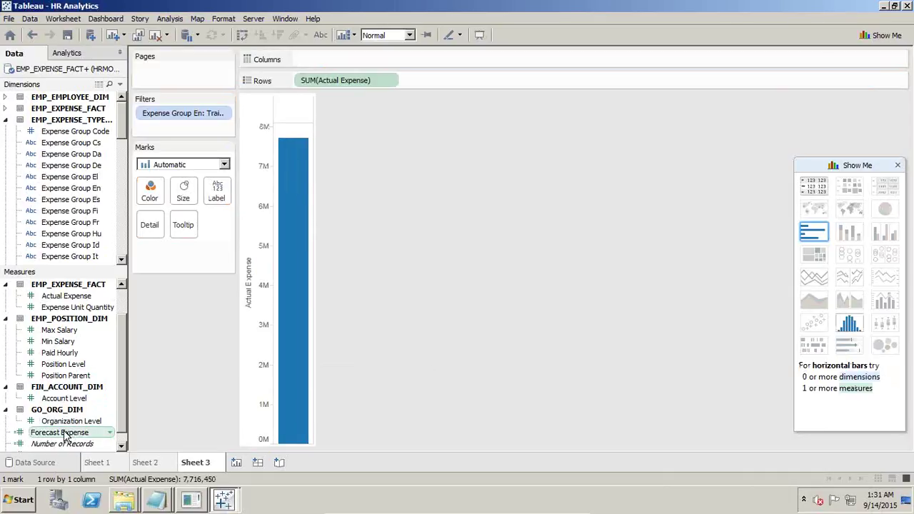
pyautogui.moveTo(63, 433); pyautogui.dragTo(312, 359)
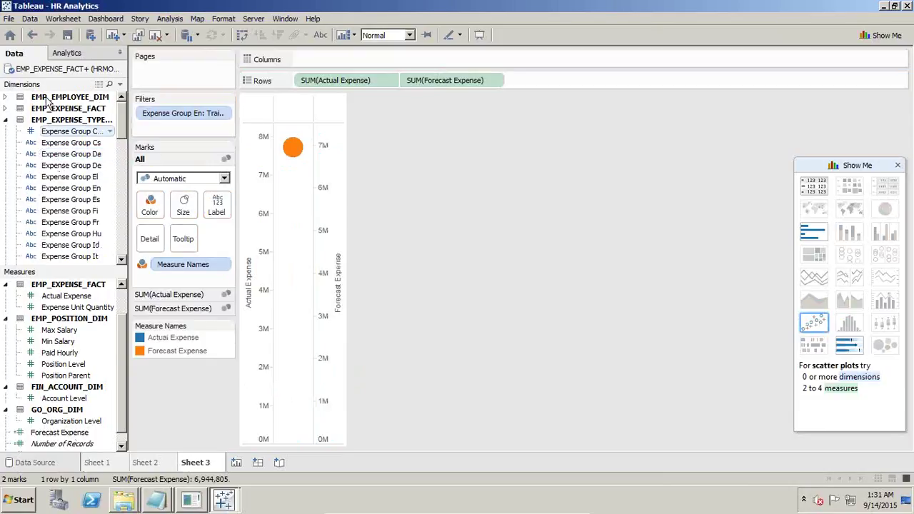
pyautogui.click(6, 120)
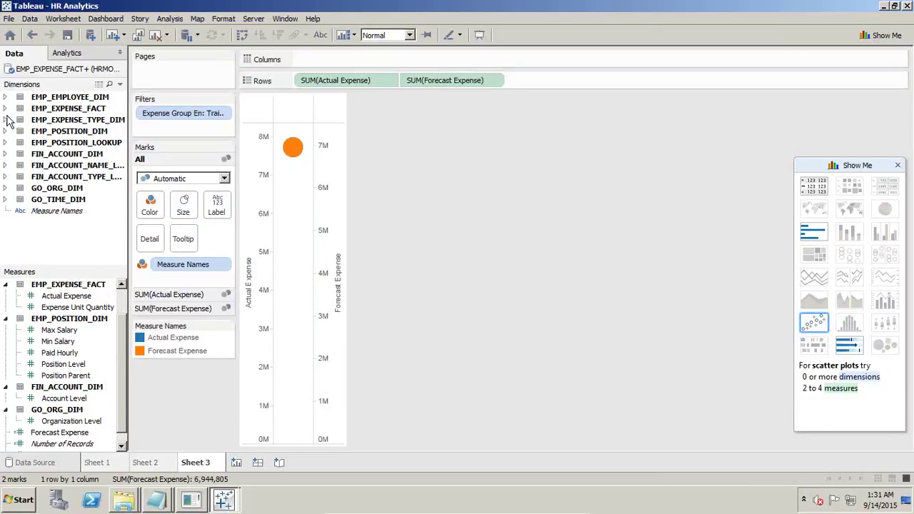
pyautogui.click(6, 143)
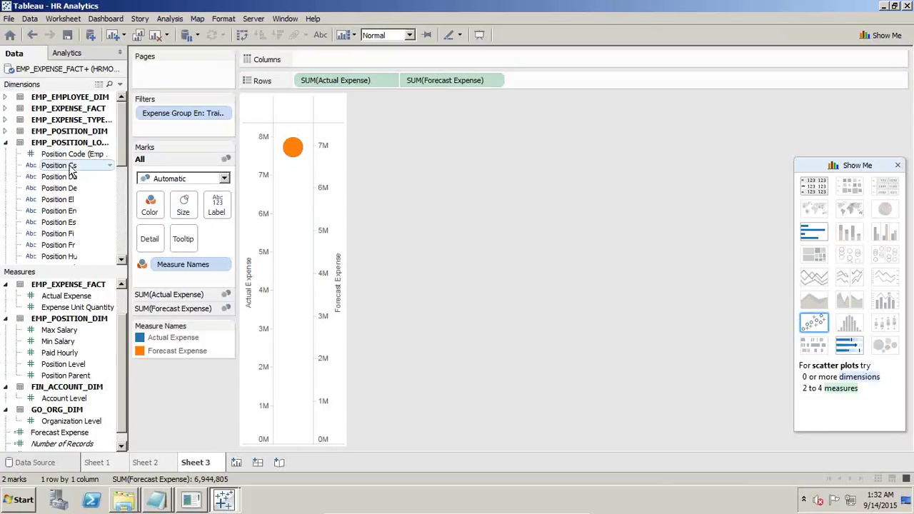
pyautogui.moveTo(72, 213); pyautogui.dragTo(330, 63)
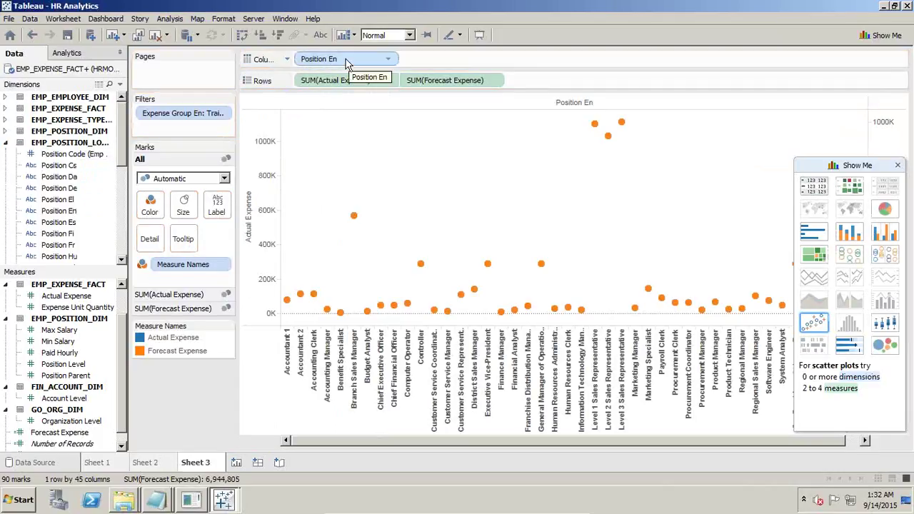
# Filter Position En to Accountant 1, Accountant 2, Accounting Clerk, Benefit Specialist and Branch Sales Manager only
pyautogui.moveTo(348, 63); pyautogui.dragTo(188, 123)
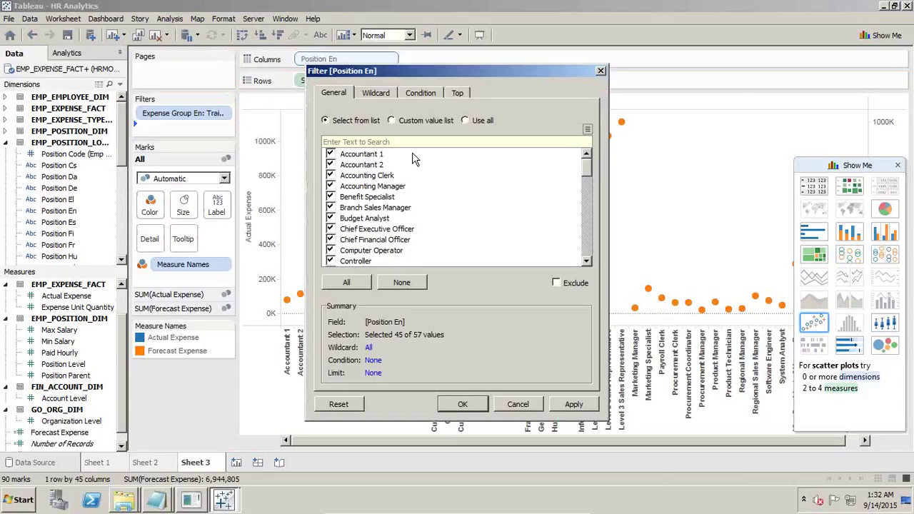
pyautogui.click(397, 282)
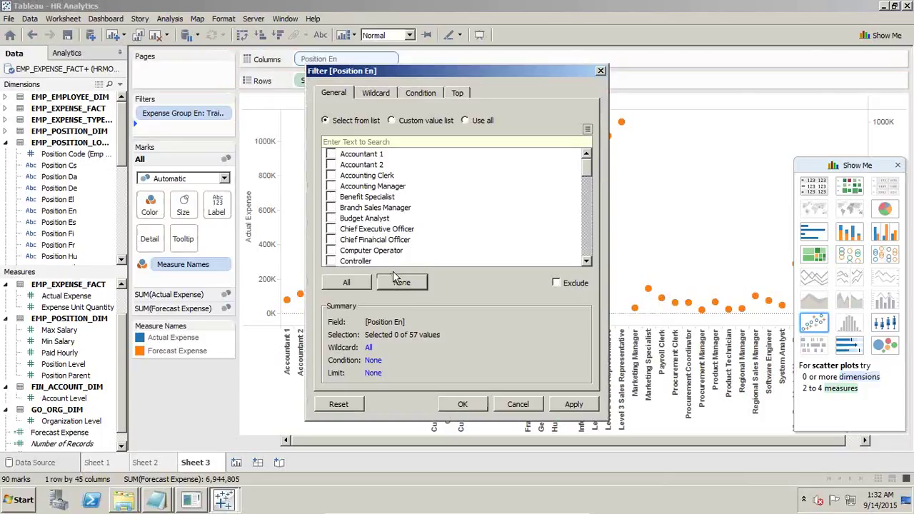
pyautogui.click(331, 153)
pyautogui.click(331, 164)
pyautogui.click(331, 175)
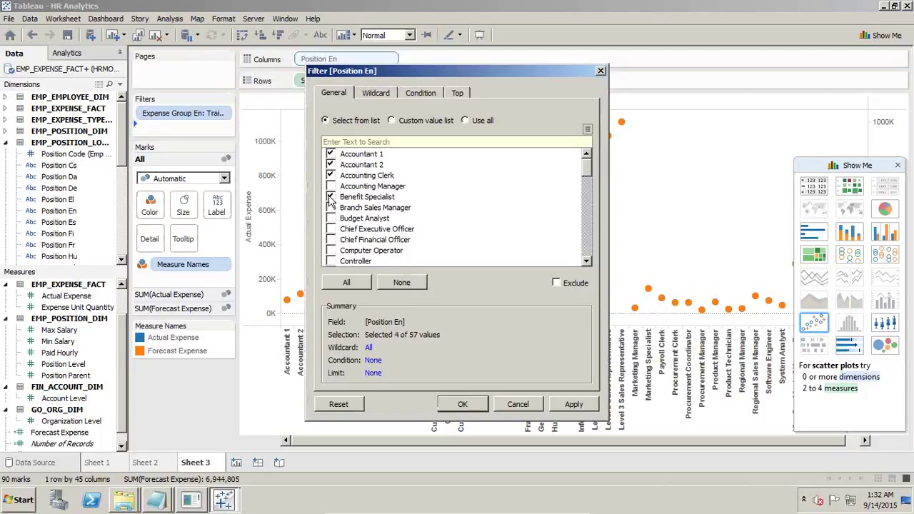
pyautogui.click(331, 207)
pyautogui.click(577, 404)
pyautogui.click(470, 404)
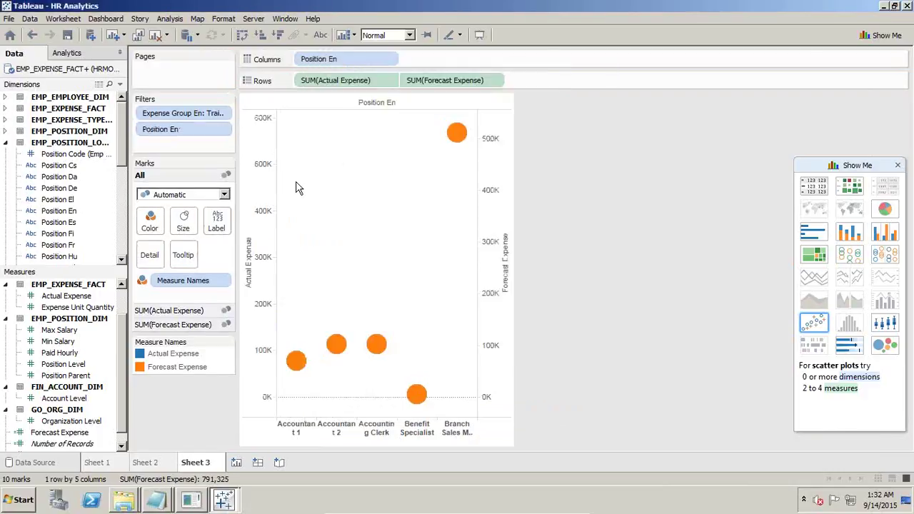
# Show quick filters for Position En and Expense Group En beside the chart, and close the Show Me chart picker covering them
pyautogui.click(221, 129)
pyautogui.click(208, 162)
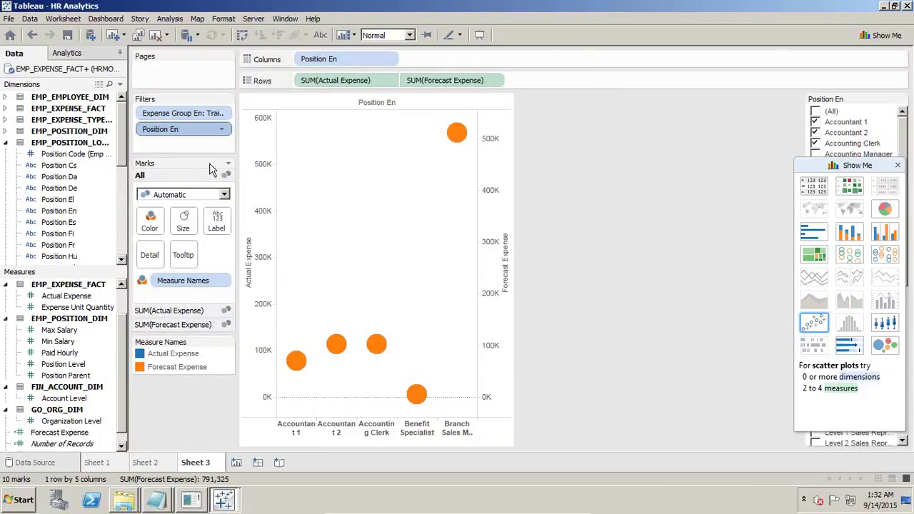
pyautogui.click(221, 113)
pyautogui.click(215, 148)
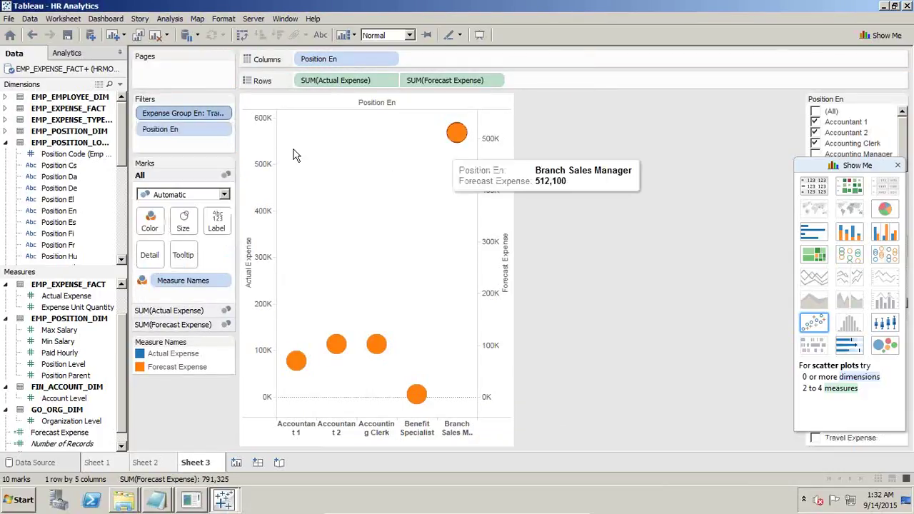
pyautogui.moveTo(885, 170); pyautogui.dragTo(851, 114)
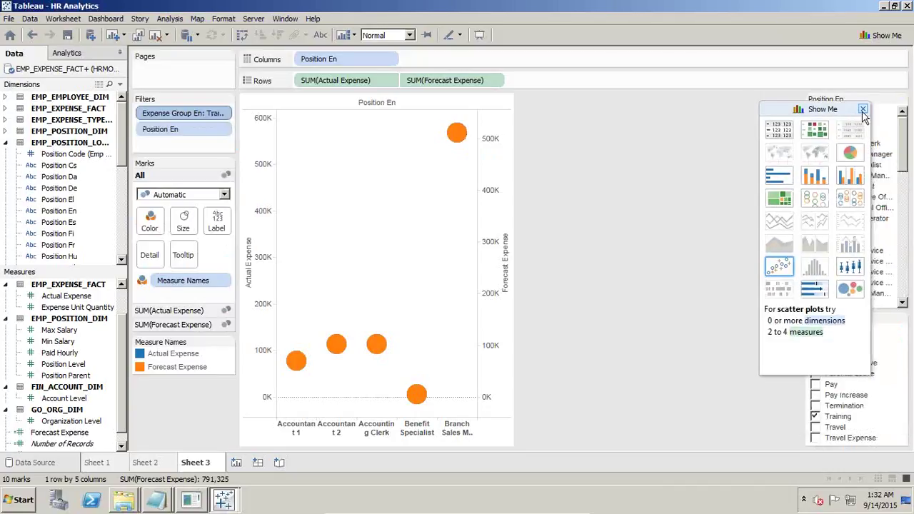
pyautogui.click(862, 109)
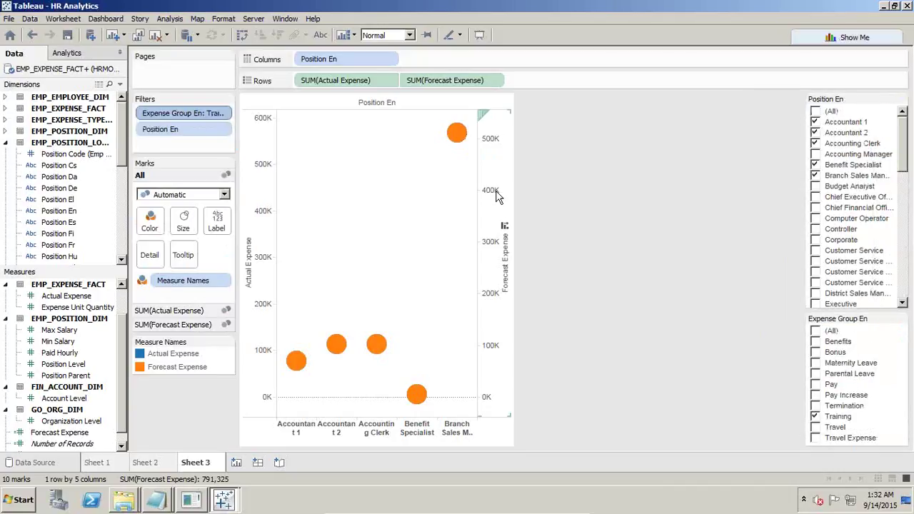
# Synchronize the Forecast Expense axis with the Actual Expense axis
pyautogui.click(490, 212)
pyautogui.rightClick(491, 207)
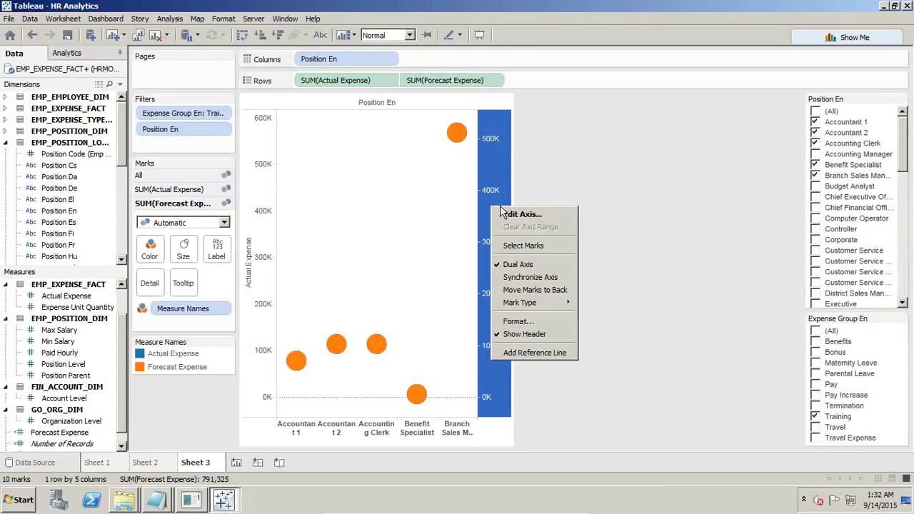
pyautogui.click(528, 278)
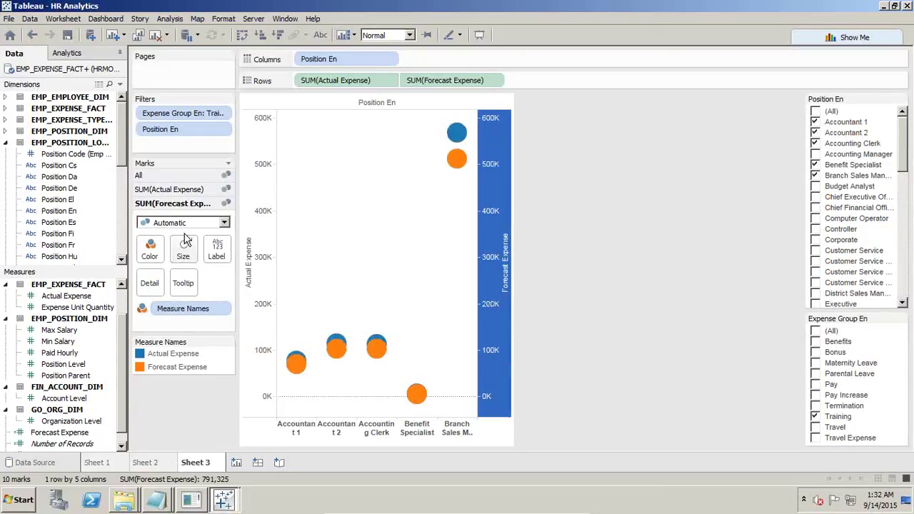
# Show Actual Expense as bars and Forecast Expense as a line, with Forecast Expense placed before Actual Expense on Rows
pyautogui.click(189, 190)
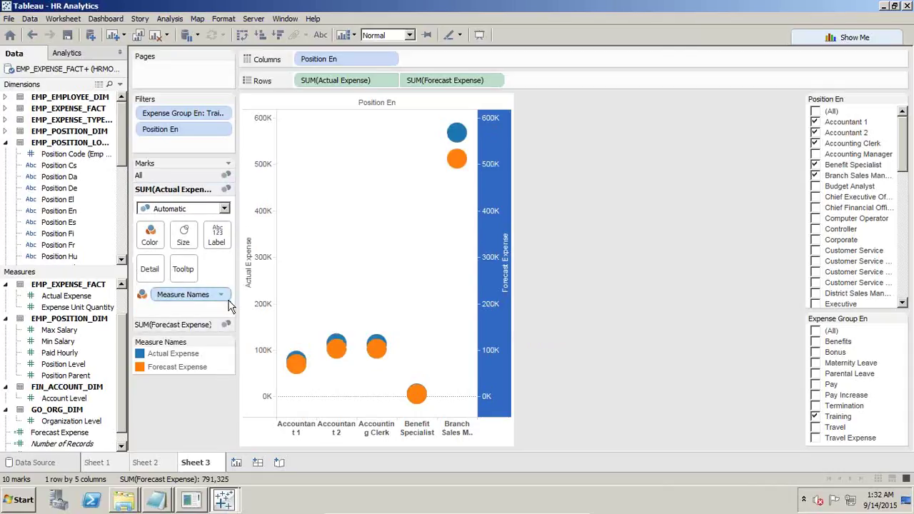
pyautogui.click(187, 208)
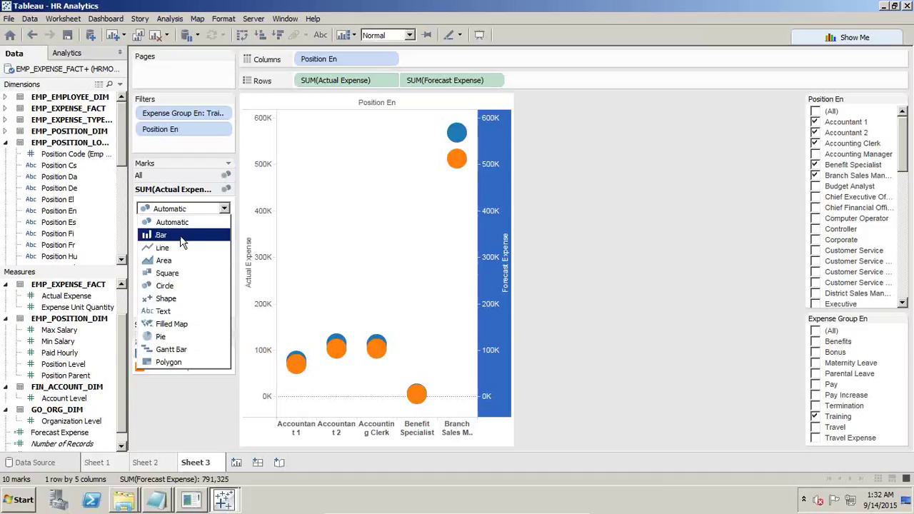
pyautogui.click(183, 235)
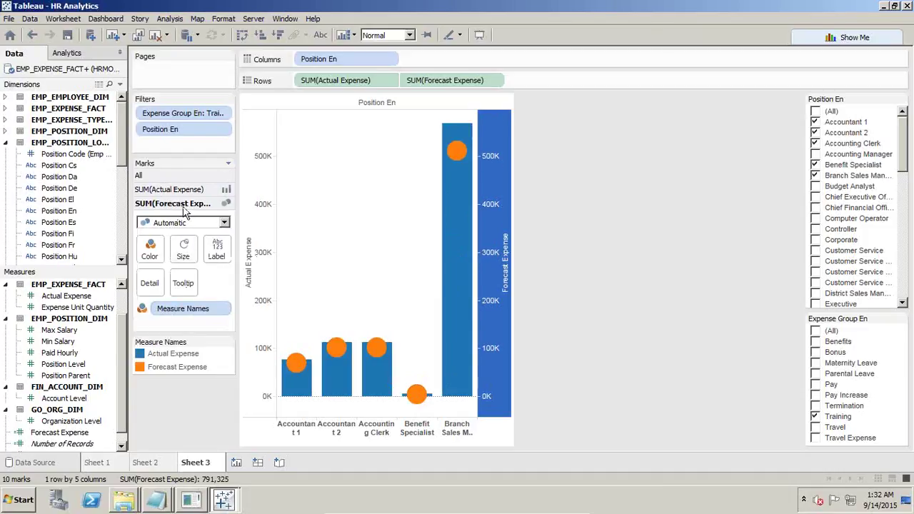
pyautogui.click(180, 223)
pyautogui.click(175, 262)
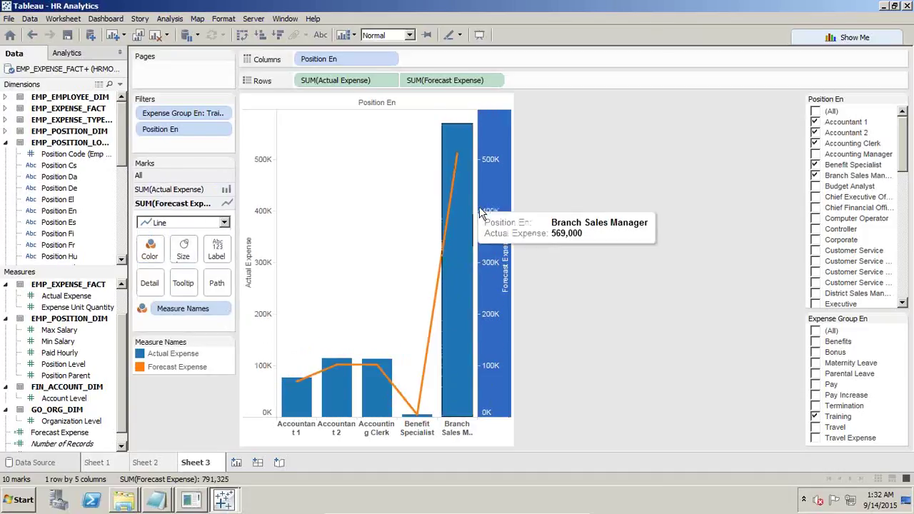
pyautogui.moveTo(328, 82); pyautogui.dragTo(308, 87)
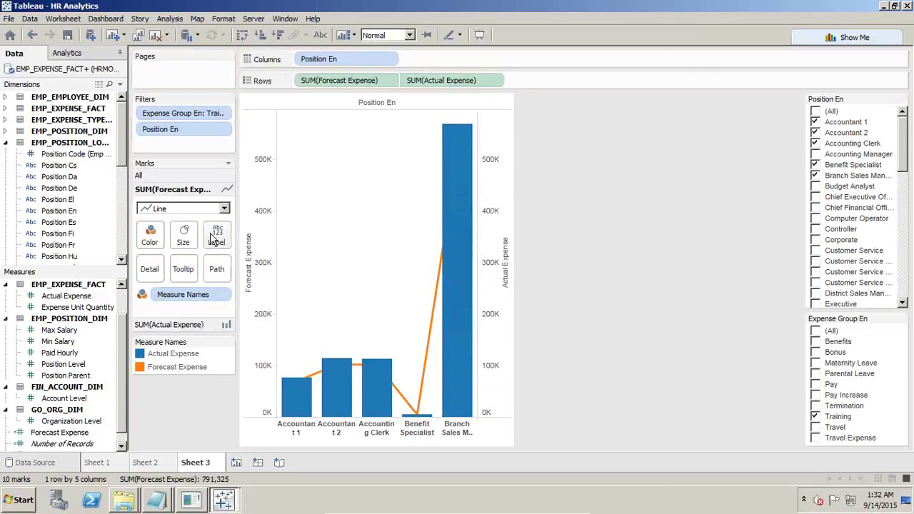
# Try a transparency of 57% on the Forecast Expense line, and set it back to 100%
pyautogui.click(159, 241)
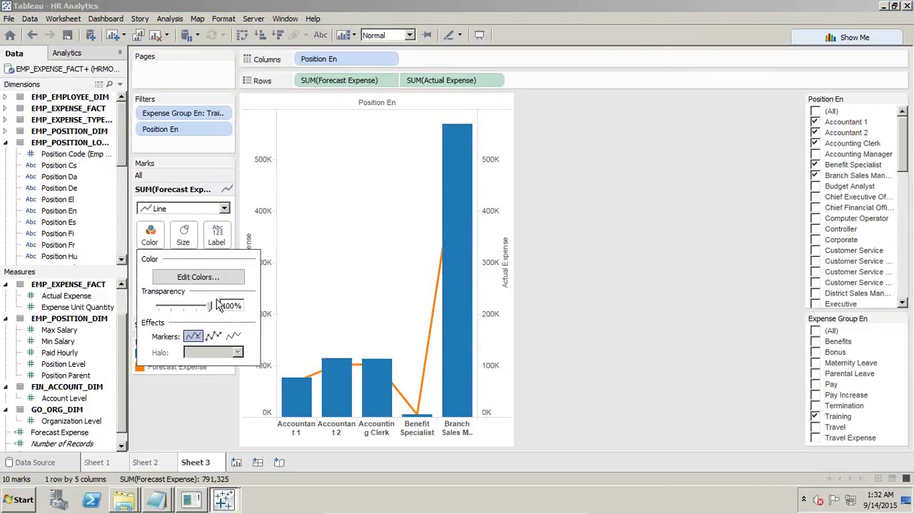
pyautogui.moveTo(210, 307); pyautogui.dragTo(189, 312)
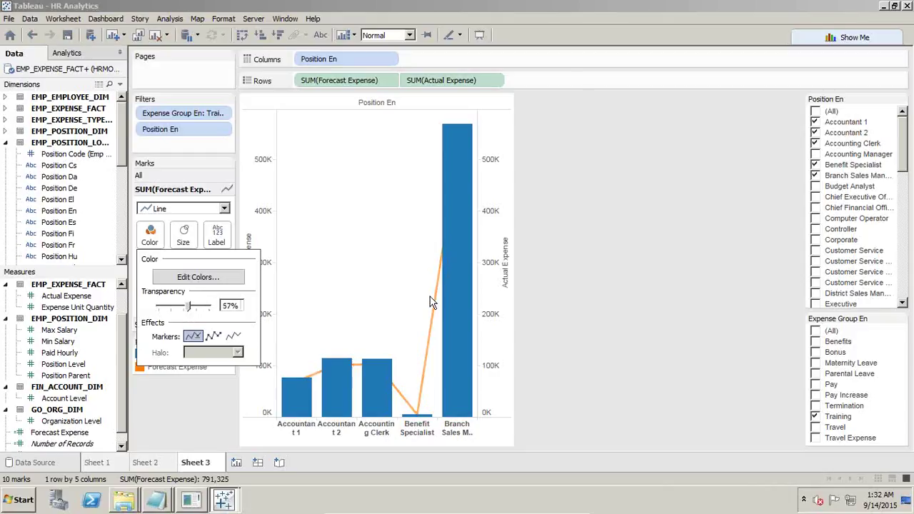
pyautogui.click(563, 280)
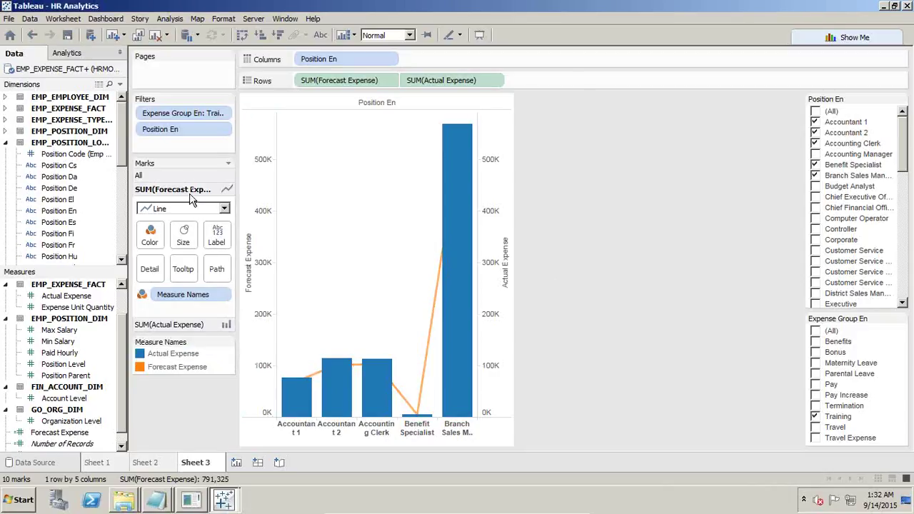
pyautogui.click(179, 324)
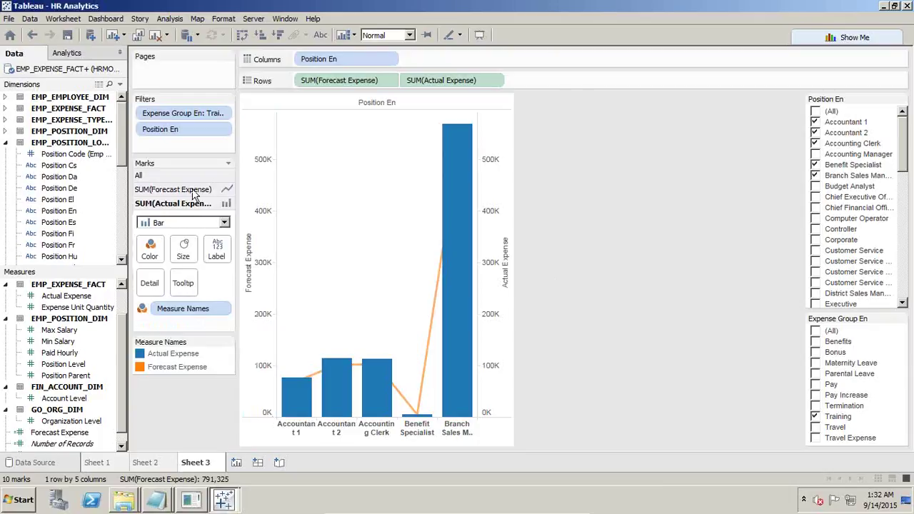
pyautogui.click(191, 190)
pyautogui.click(151, 236)
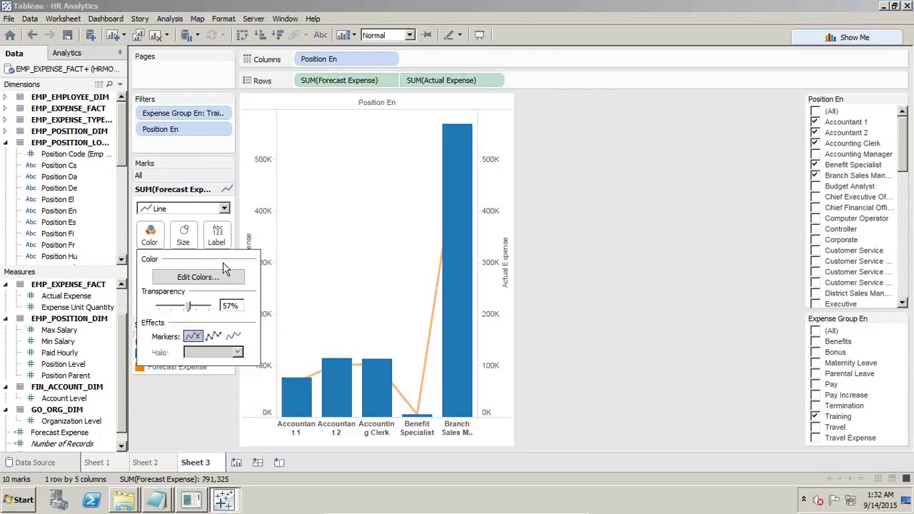
pyautogui.moveTo(197, 311); pyautogui.dragTo(212, 308)
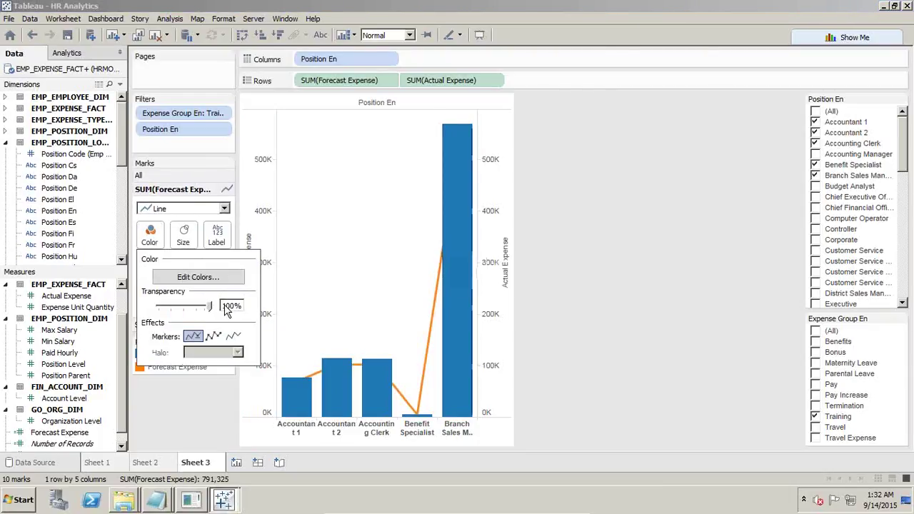
# Make the Actual Expense bars partly transparent so the Forecast Expense line shows through them
pyautogui.click(168, 324)
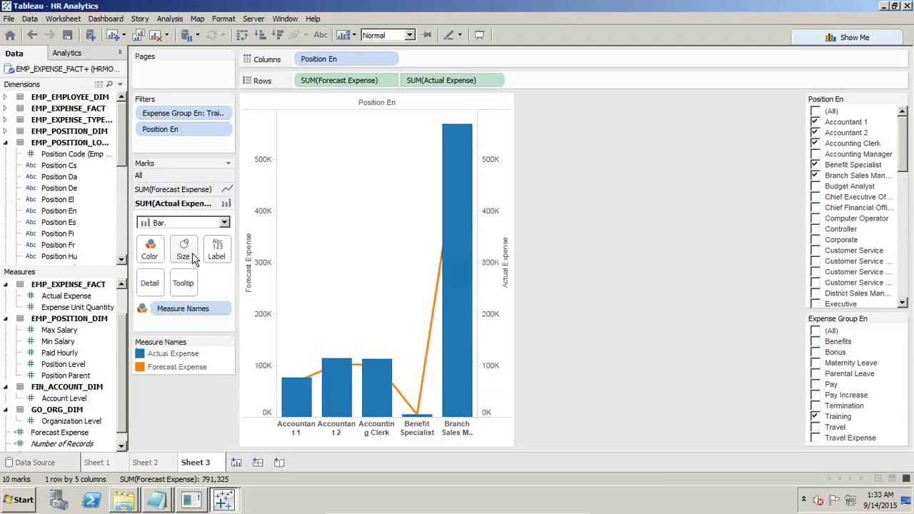
pyautogui.click(149, 246)
pyautogui.moveTo(210, 320); pyautogui.dragTo(185, 321)
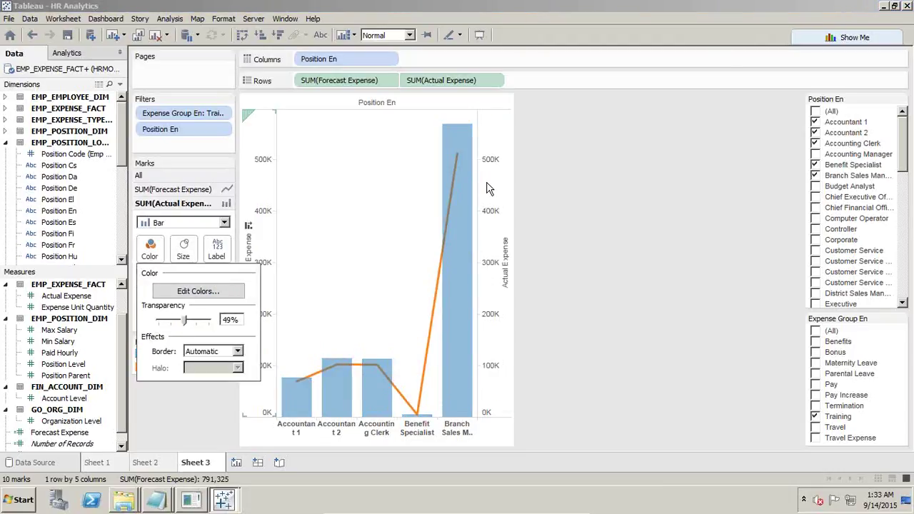
pyautogui.moveTo(184, 320); pyautogui.dragTo(211, 321)
pyautogui.click(543, 264)
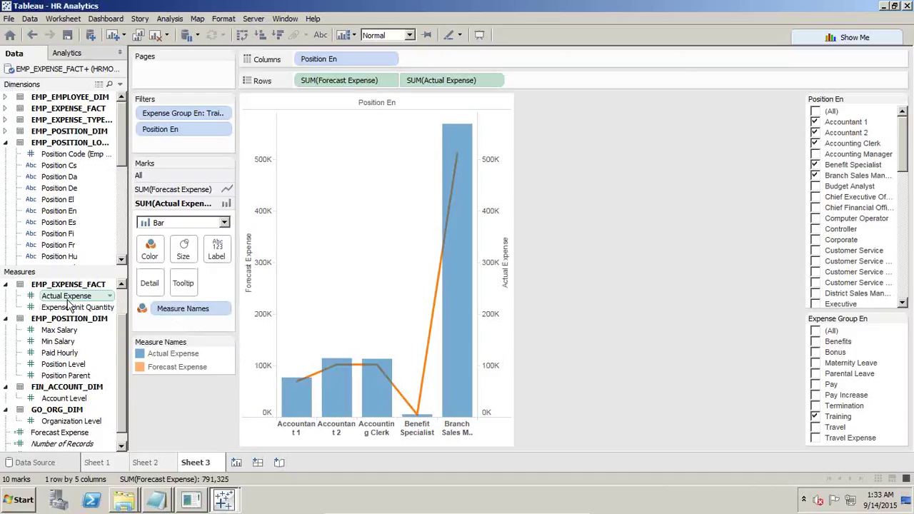
# Label the bars with Actual Expense and the line with Forecast Expense
pyautogui.click(166, 190)
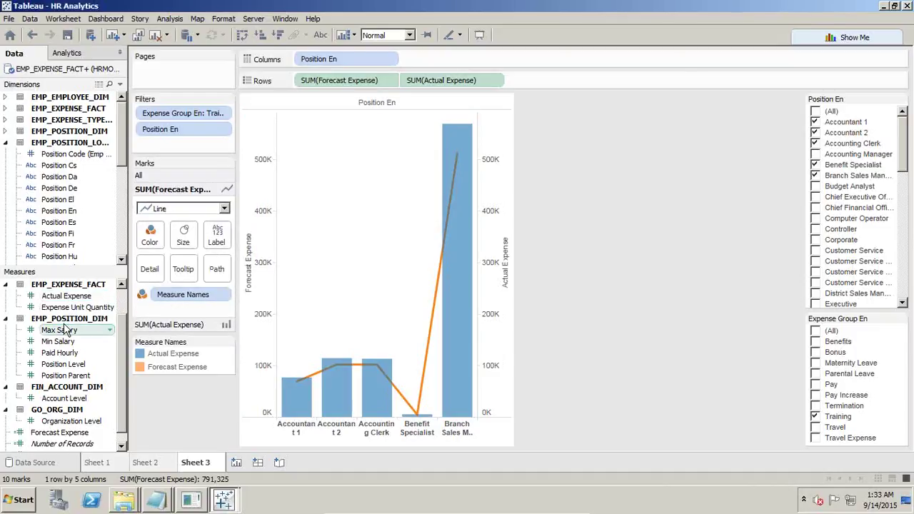
pyautogui.click(168, 324)
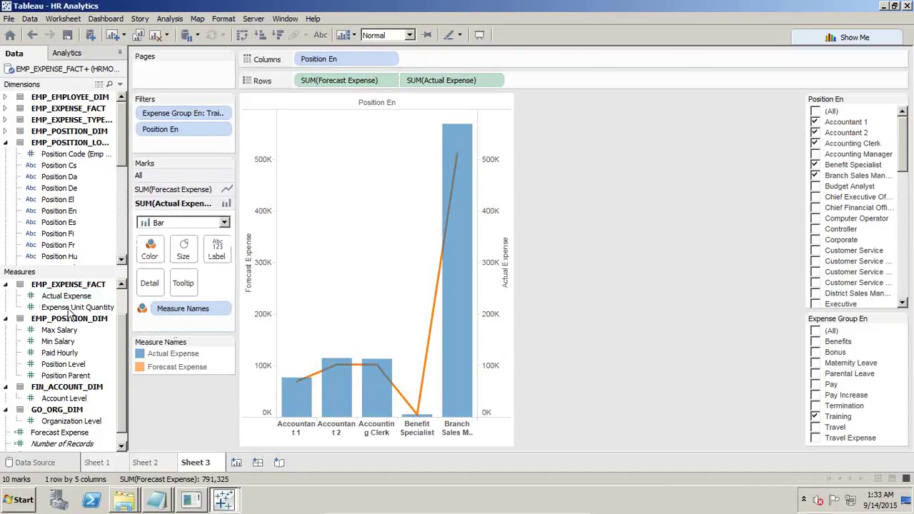
pyautogui.moveTo(66, 296); pyautogui.dragTo(220, 248)
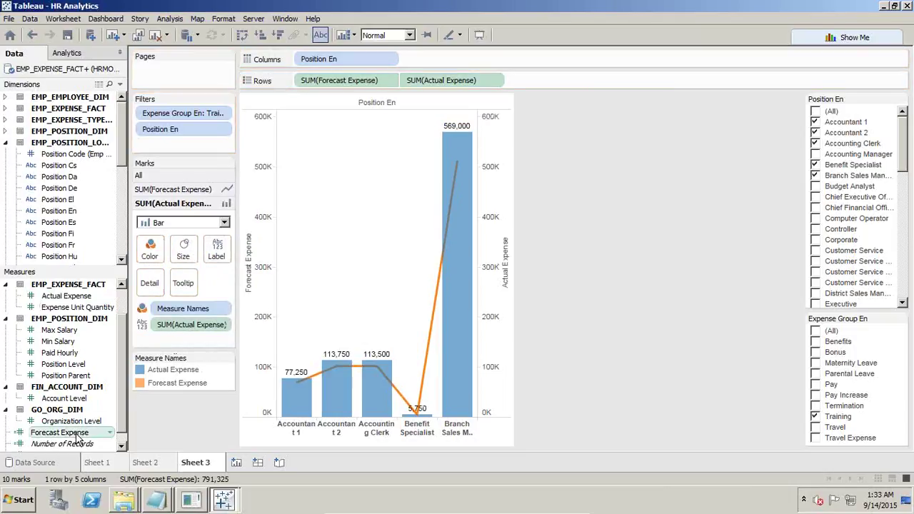
pyautogui.click(173, 189)
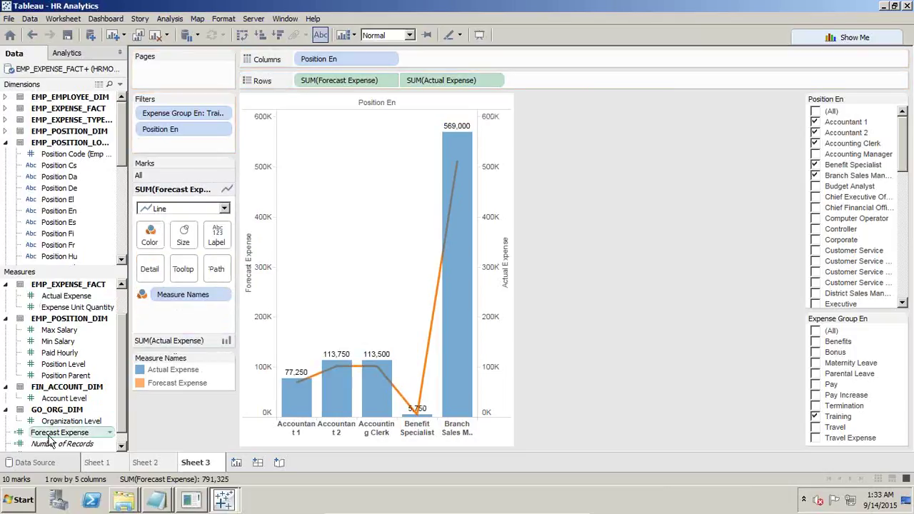
pyautogui.moveTo(50, 437); pyautogui.dragTo(216, 238)
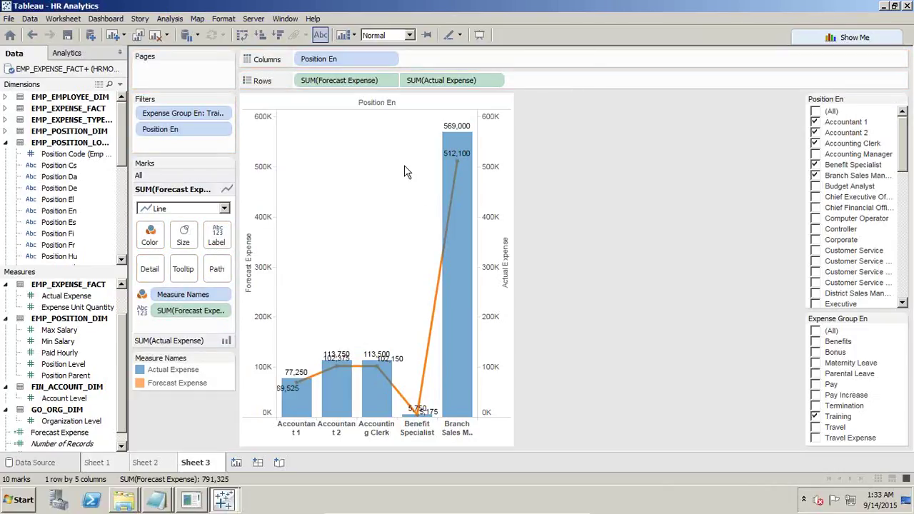
# Format the Actual Expense bar labels in bold red text
pyautogui.click(457, 126)
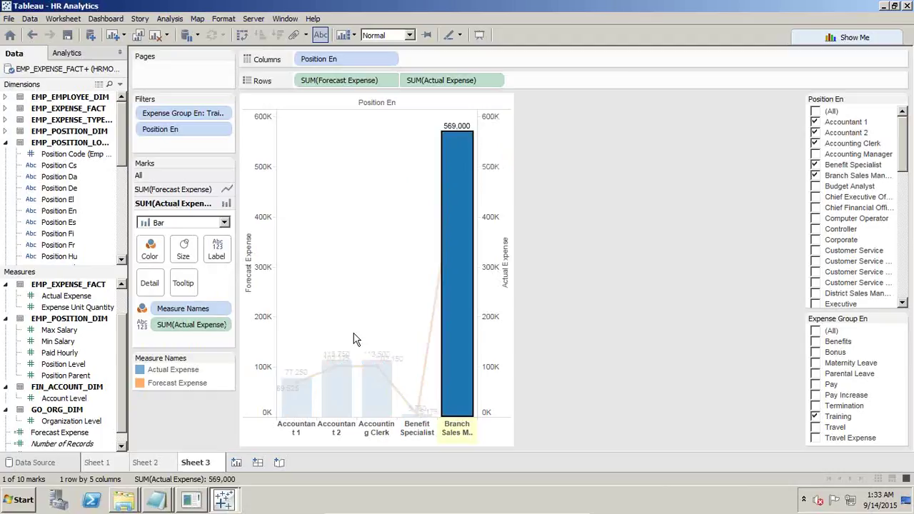
pyautogui.click(338, 352)
pyautogui.click(218, 249)
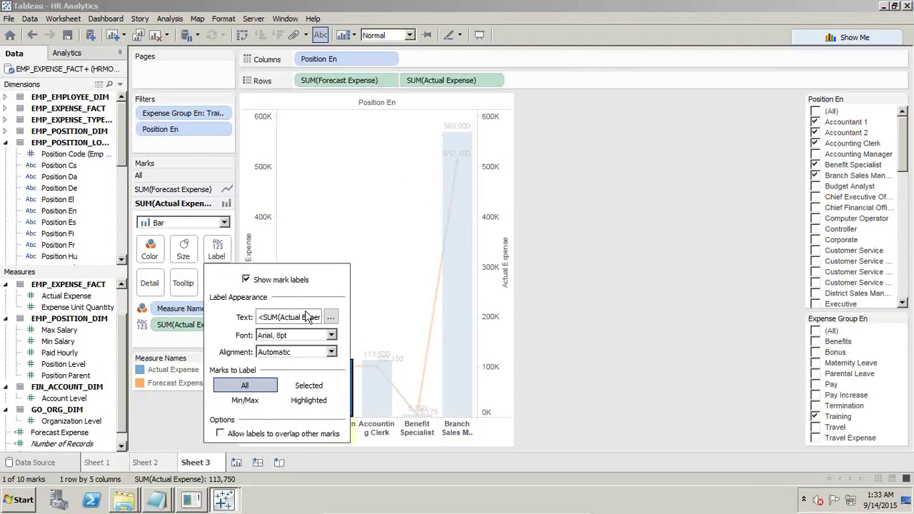
pyautogui.click(332, 336)
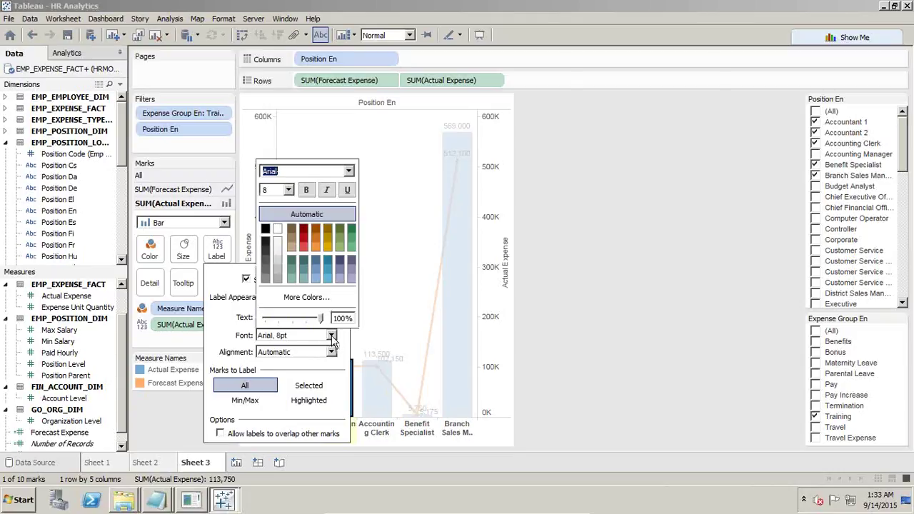
pyautogui.click(305, 238)
pyautogui.click(306, 191)
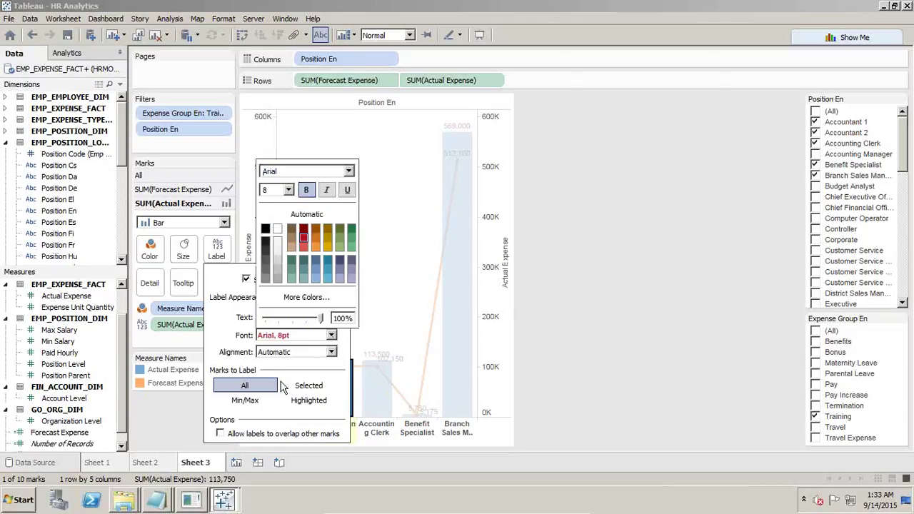
pyautogui.click(384, 329)
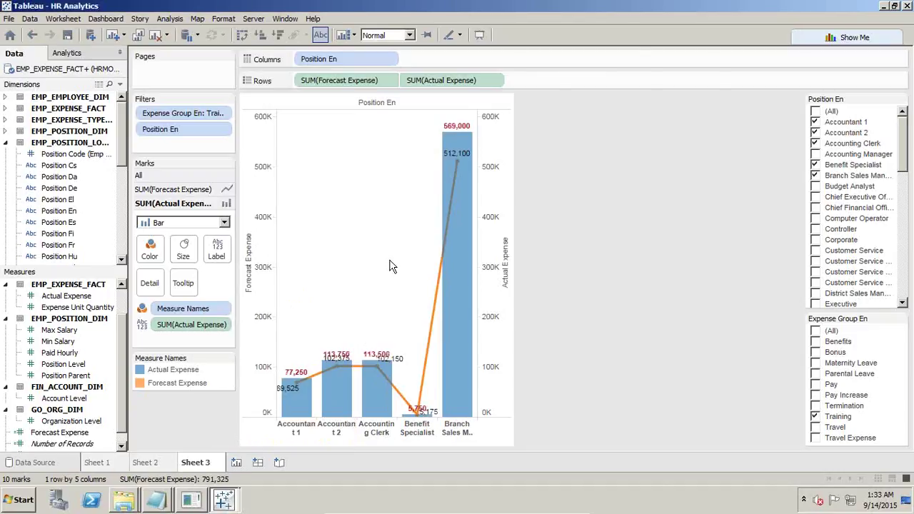
pyautogui.click(458, 125)
pyautogui.rightClick(458, 125)
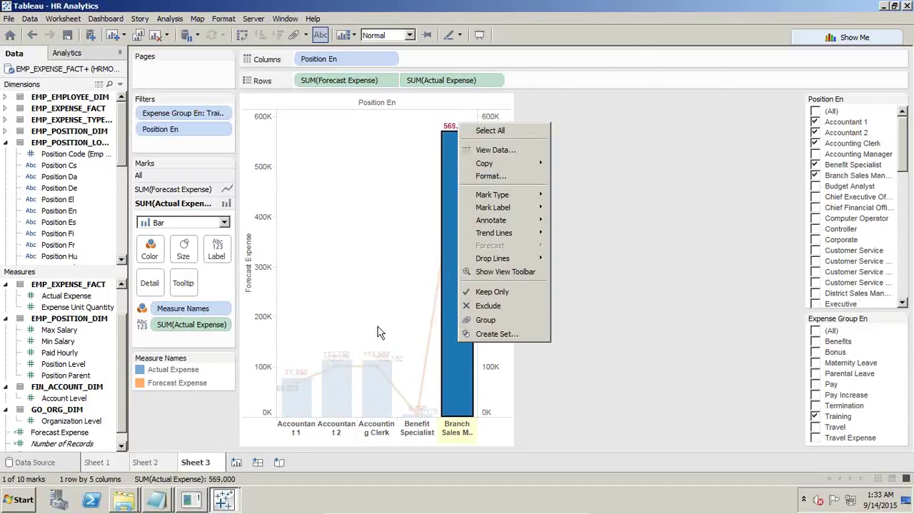
pyautogui.click(377, 330)
# Format the default pane numbers of SUM(Forecast Expense) as Currency (Standard) with the English (United States) locale
pyautogui.click(374, 354)
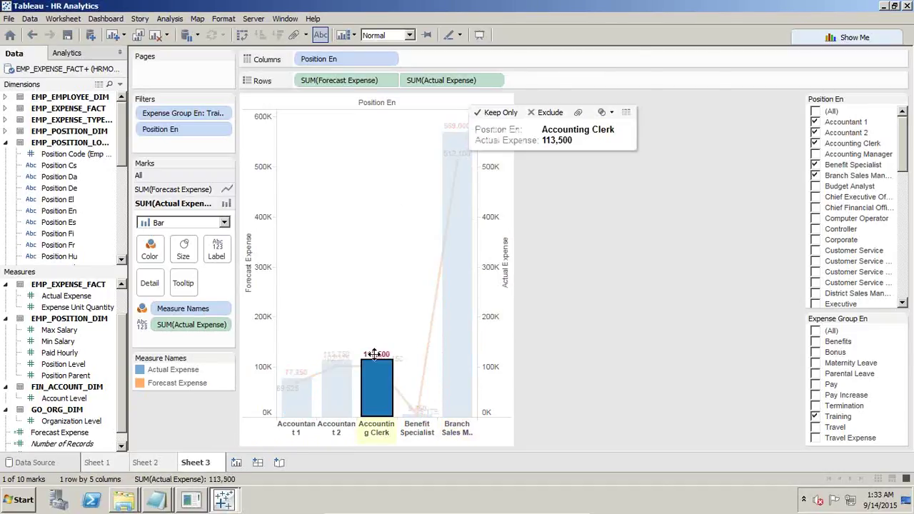
pyautogui.rightClick(377, 351)
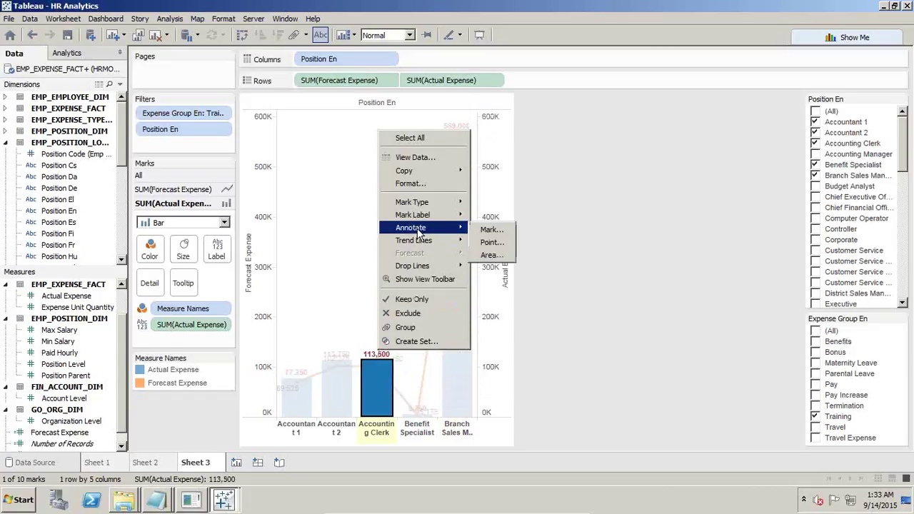
pyautogui.click(411, 183)
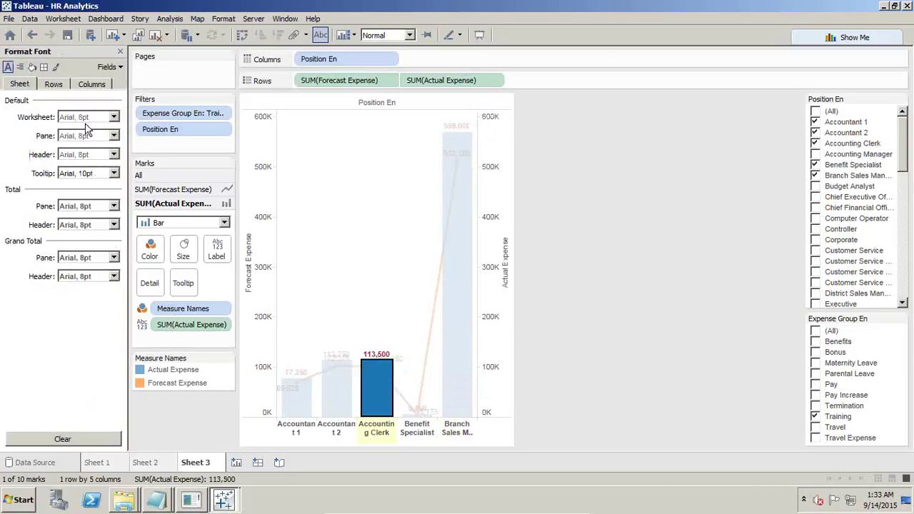
pyautogui.click(57, 87)
pyautogui.click(88, 86)
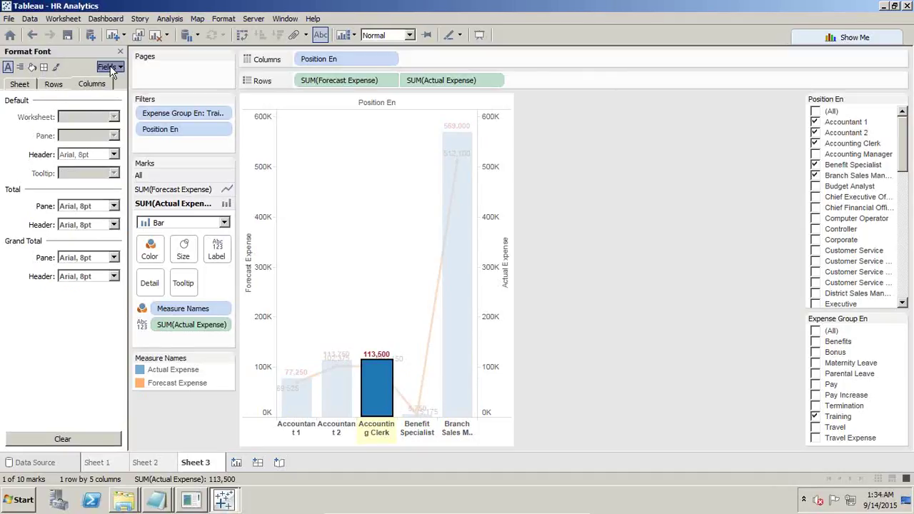
pyautogui.click(109, 66)
pyautogui.click(131, 107)
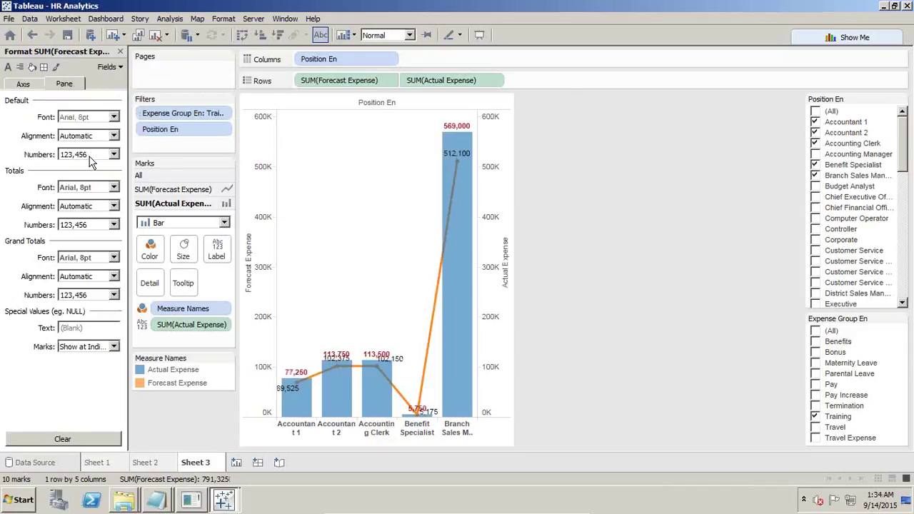
pyautogui.click(95, 155)
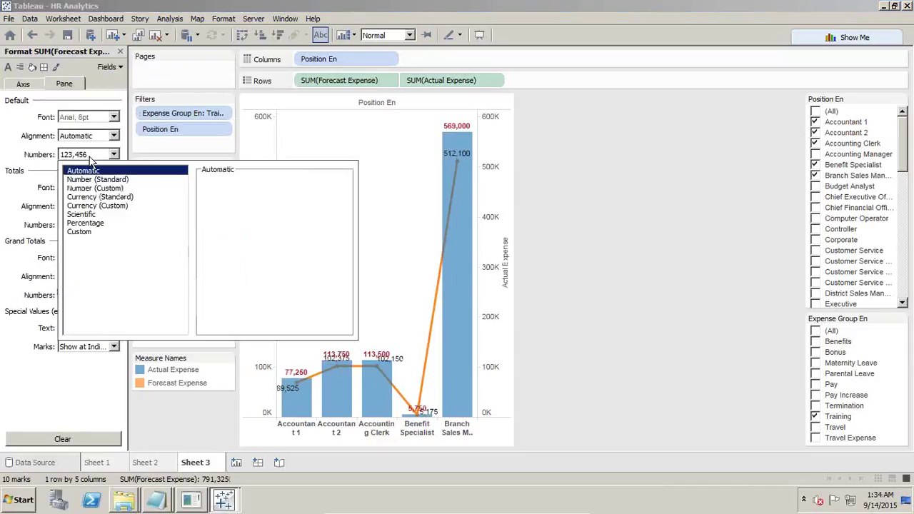
pyautogui.click(89, 198)
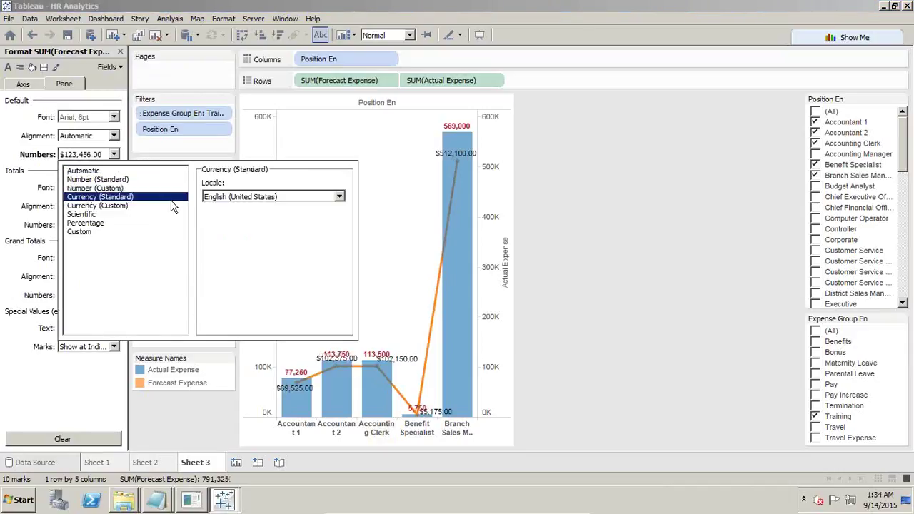
pyautogui.click(273, 198)
pyautogui.click(274, 199)
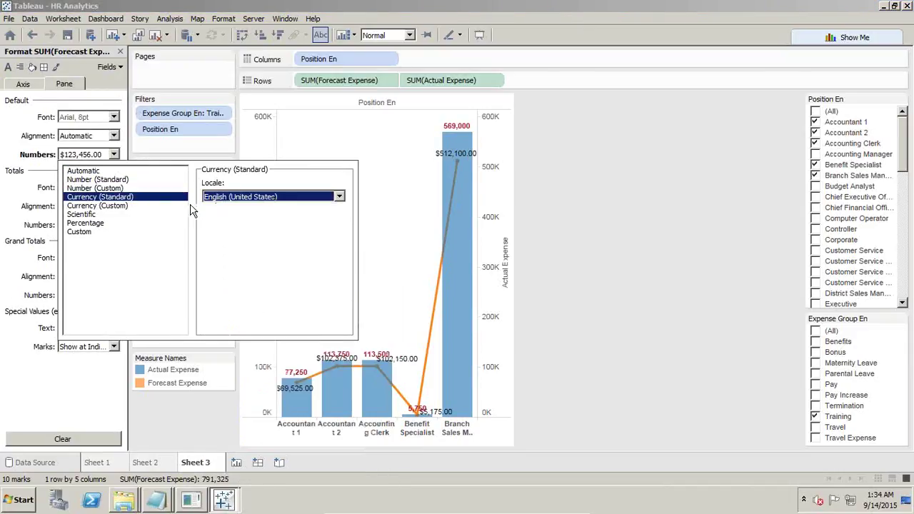
pyautogui.click(4, 138)
# Format the default pane numbers of SUM(Actual Expense) as Number (Standard)
pyautogui.click(109, 66)
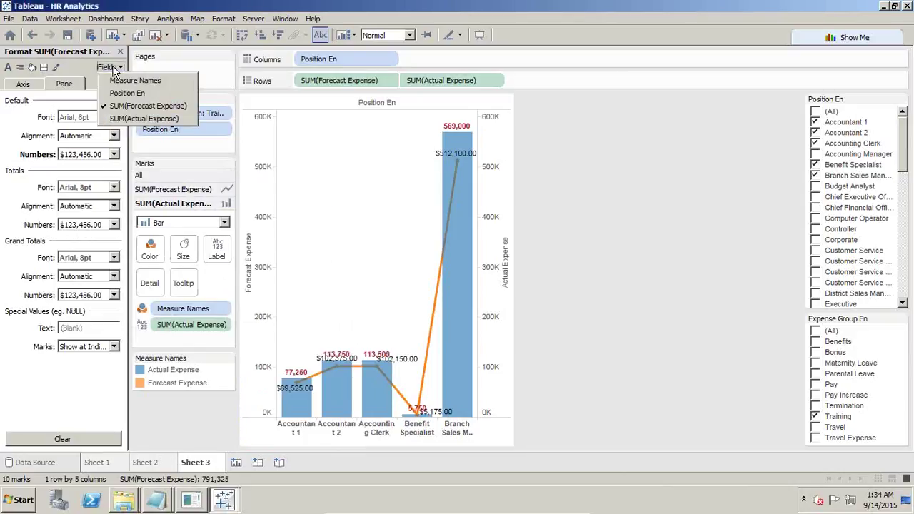
pyautogui.click(125, 120)
pyautogui.click(107, 155)
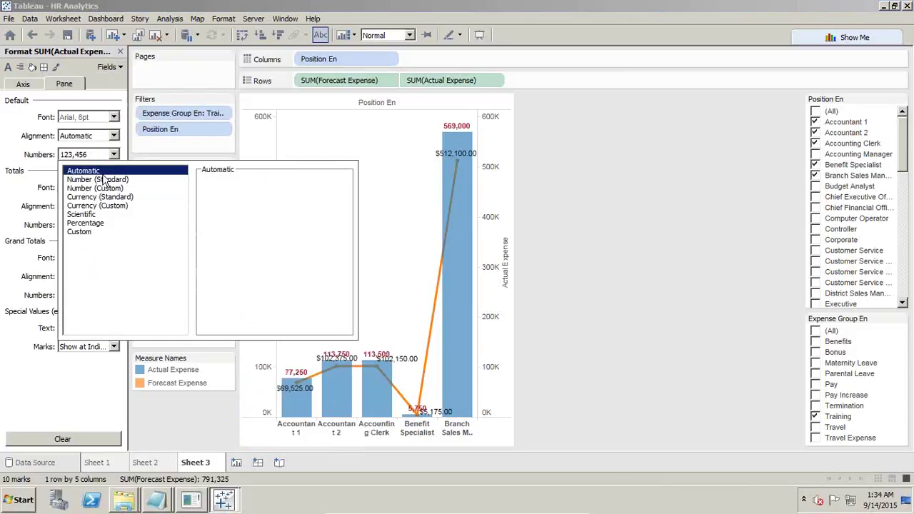
pyautogui.click(107, 180)
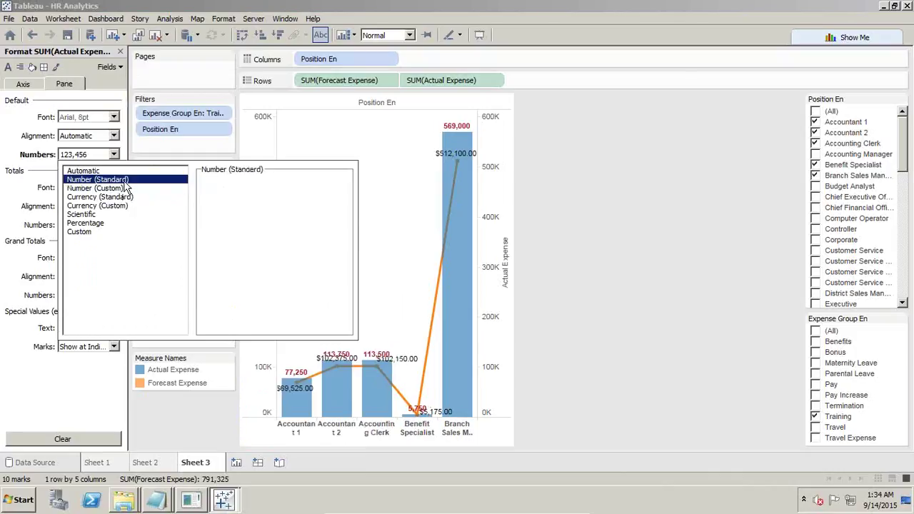
# Try the Number (Custom) format with Thousands (K) units on the Actual Expense values, and return them to Number (Standard)
pyautogui.click(121, 189)
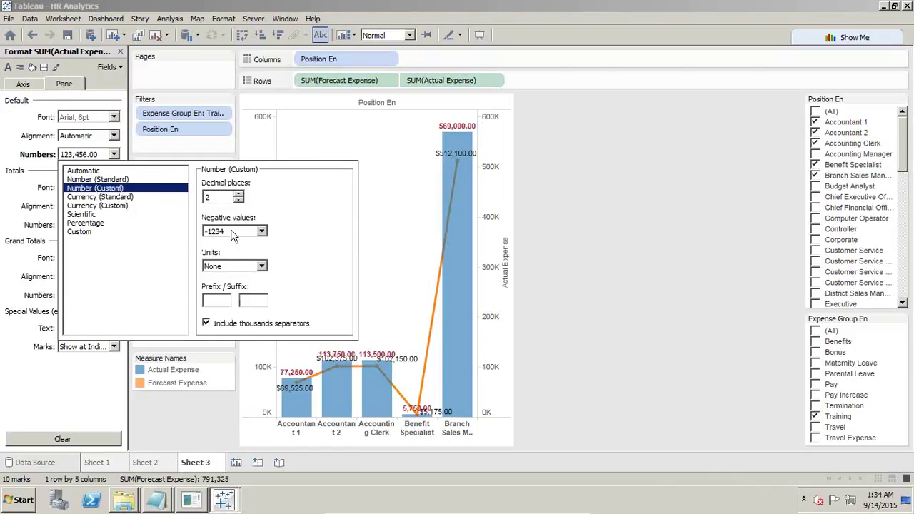
pyautogui.click(238, 267)
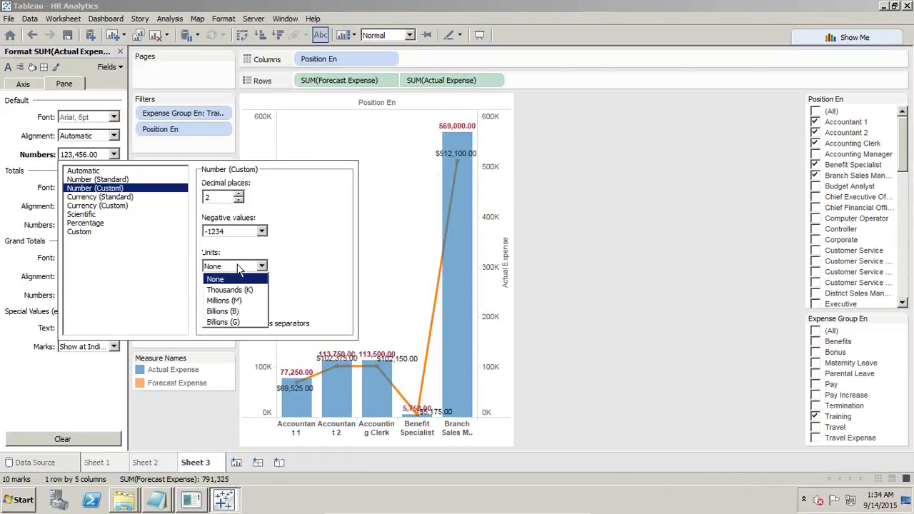
pyautogui.click(239, 267)
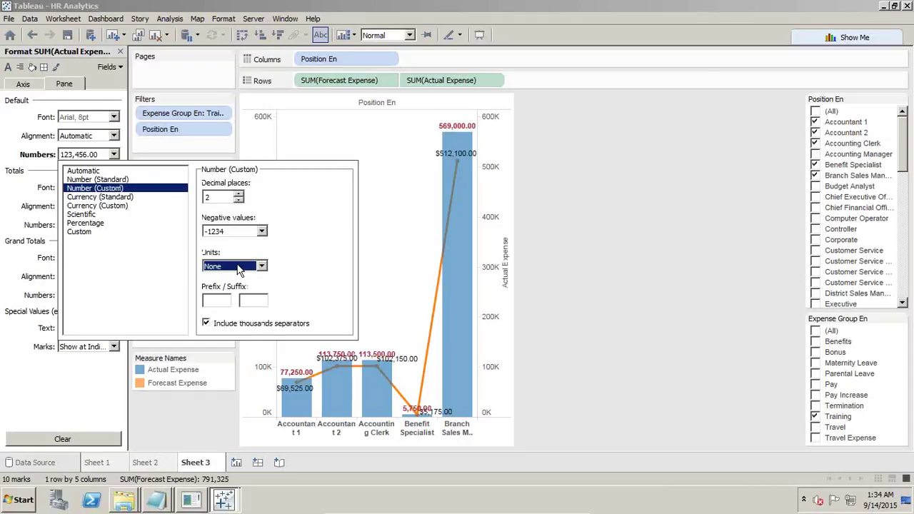
pyautogui.click(238, 268)
pyautogui.click(240, 289)
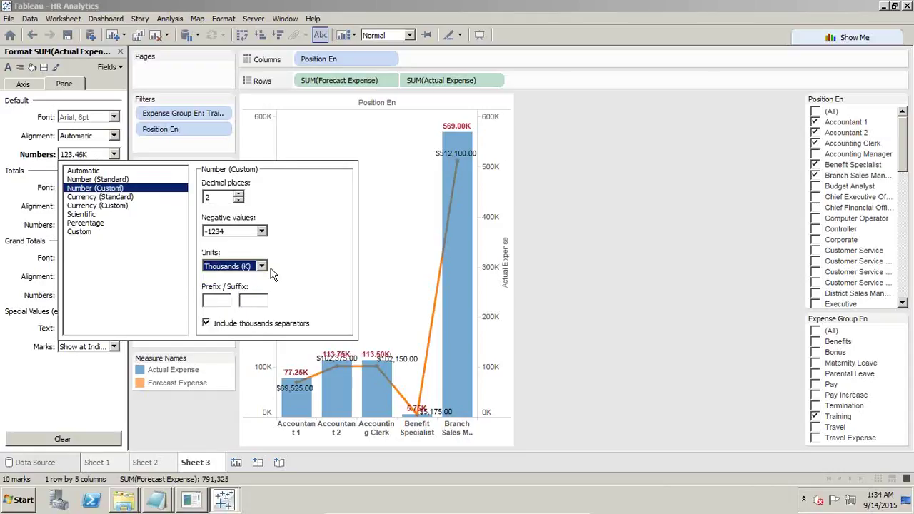
pyautogui.press('Tab')
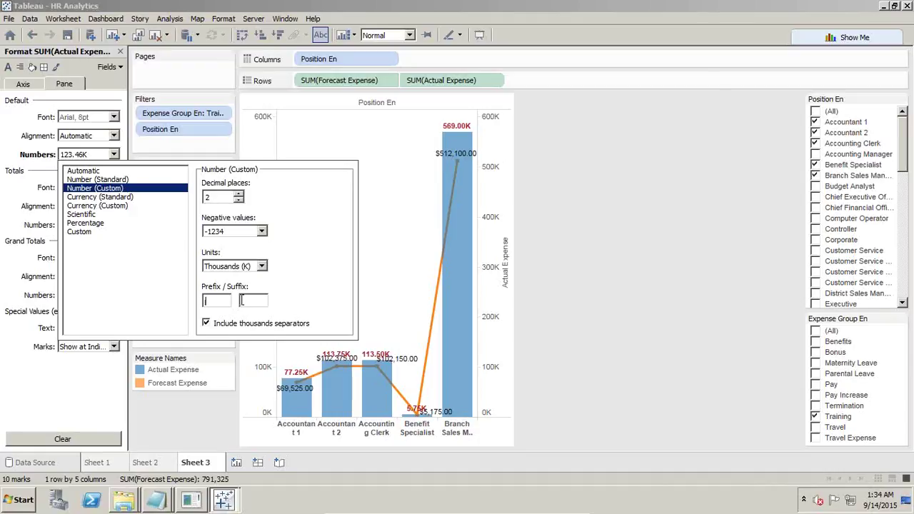
pyautogui.click(124, 179)
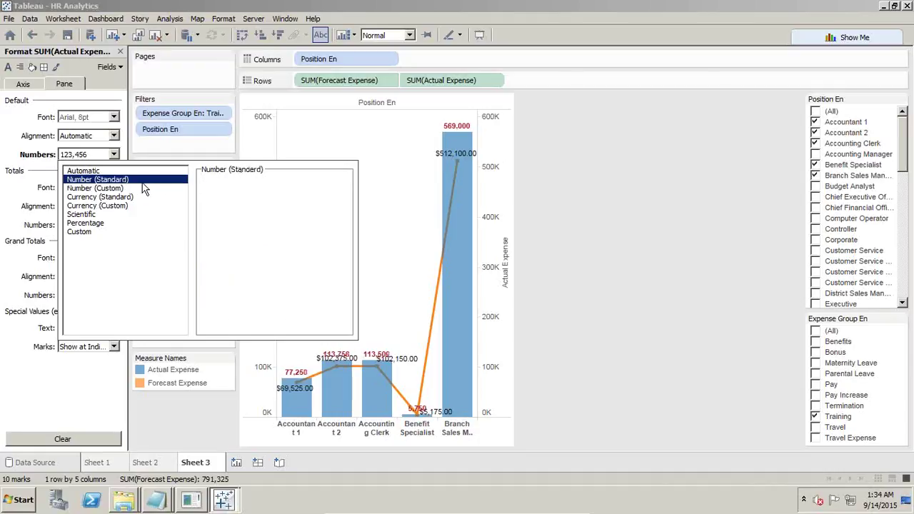
pyautogui.click(400, 266)
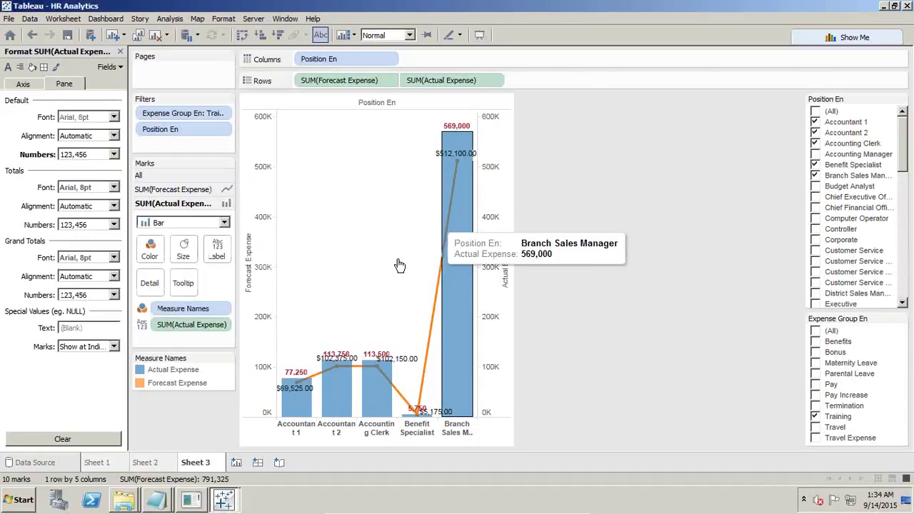
# Move the Forecast Expense labels of Accounting Clerk and Accountant 2 up above their bar labels so they no longer overlap
pyautogui.moveTo(441, 159)
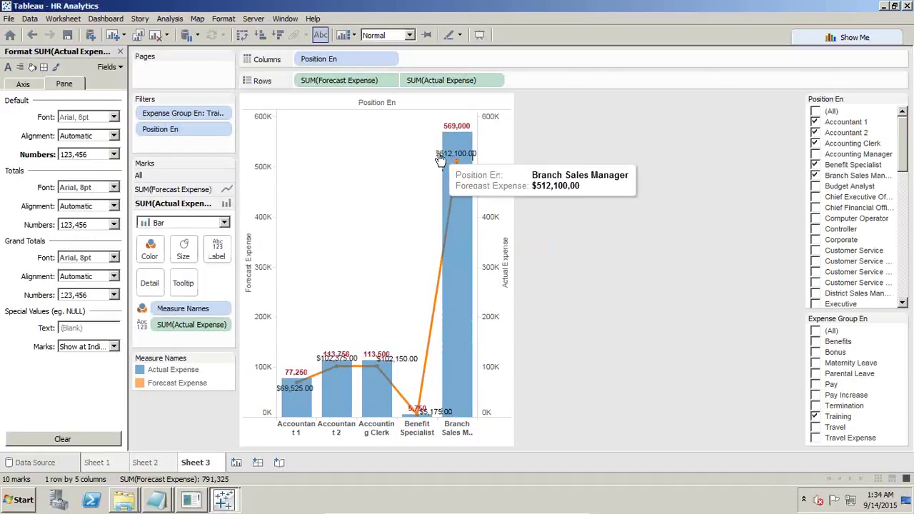
pyautogui.click(408, 360)
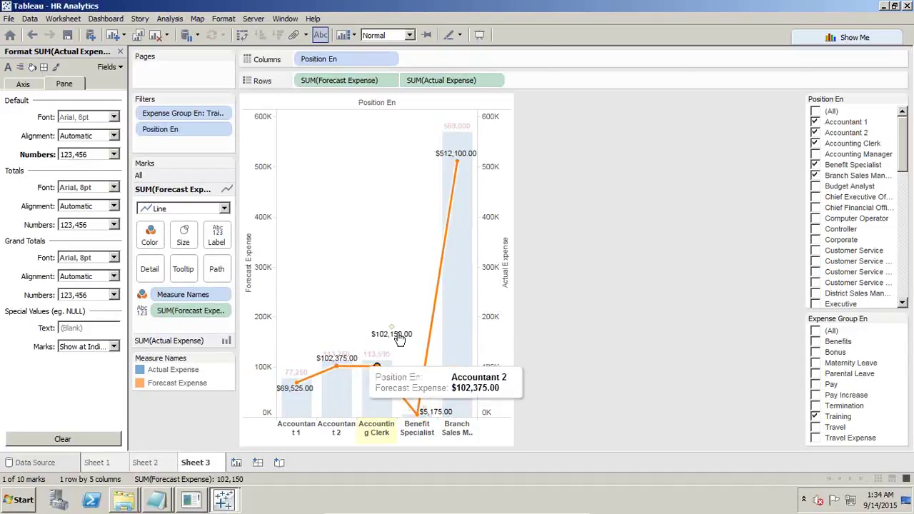
pyautogui.click(323, 360)
pyautogui.moveTo(323, 360); pyautogui.dragTo(325, 332)
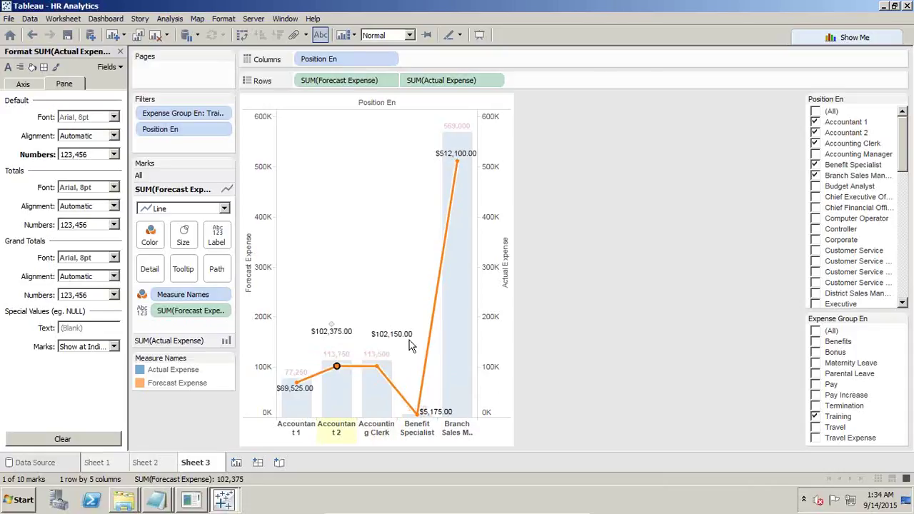
pyautogui.click(567, 246)
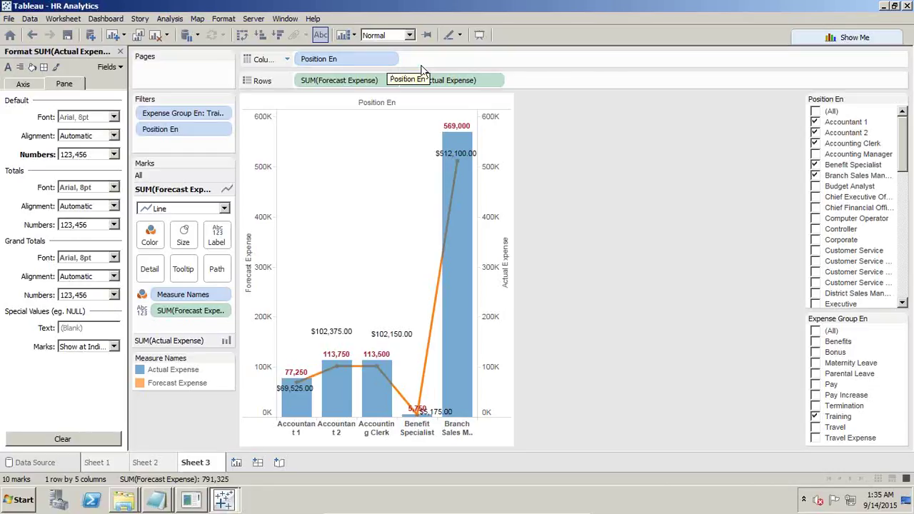
# Minimize the virtual machine and switch to the PowerPoint presentation, showing its closing "Any Question?" slide
pyautogui.moveTo(457, 276)
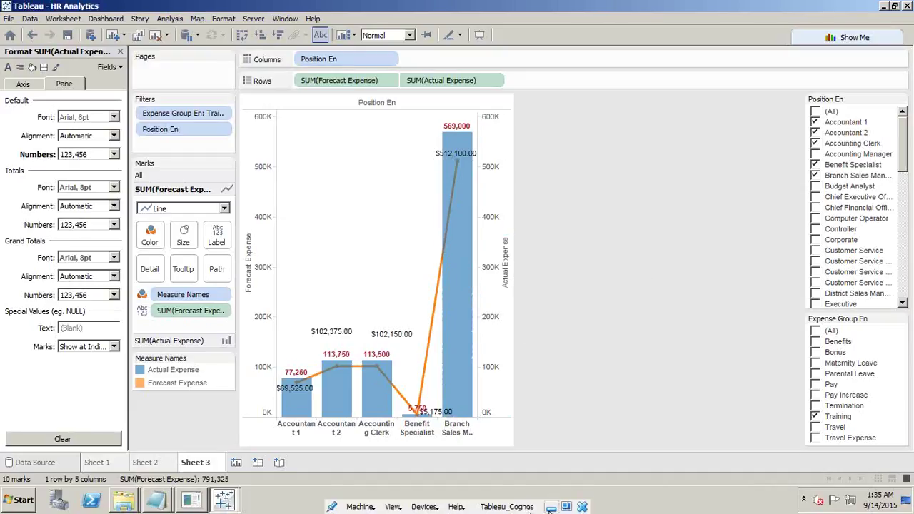
pyautogui.click(550, 507)
pyautogui.click(92, 416)
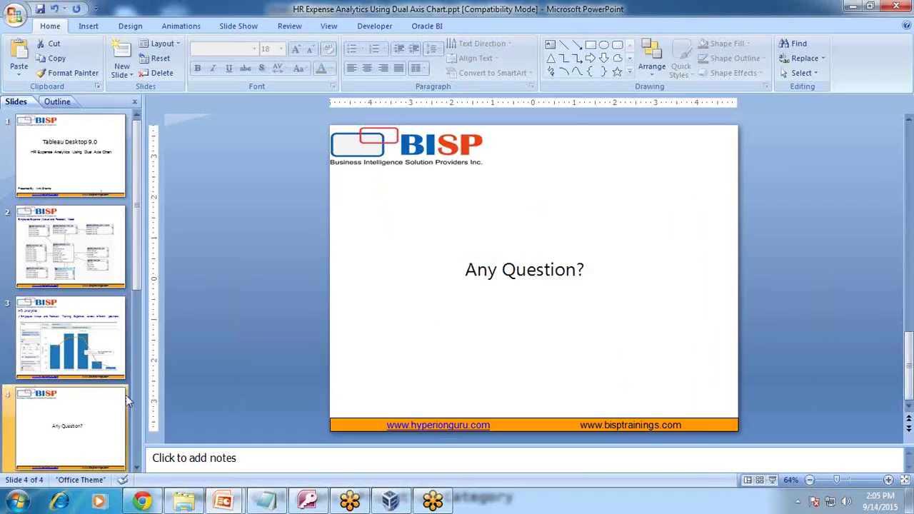